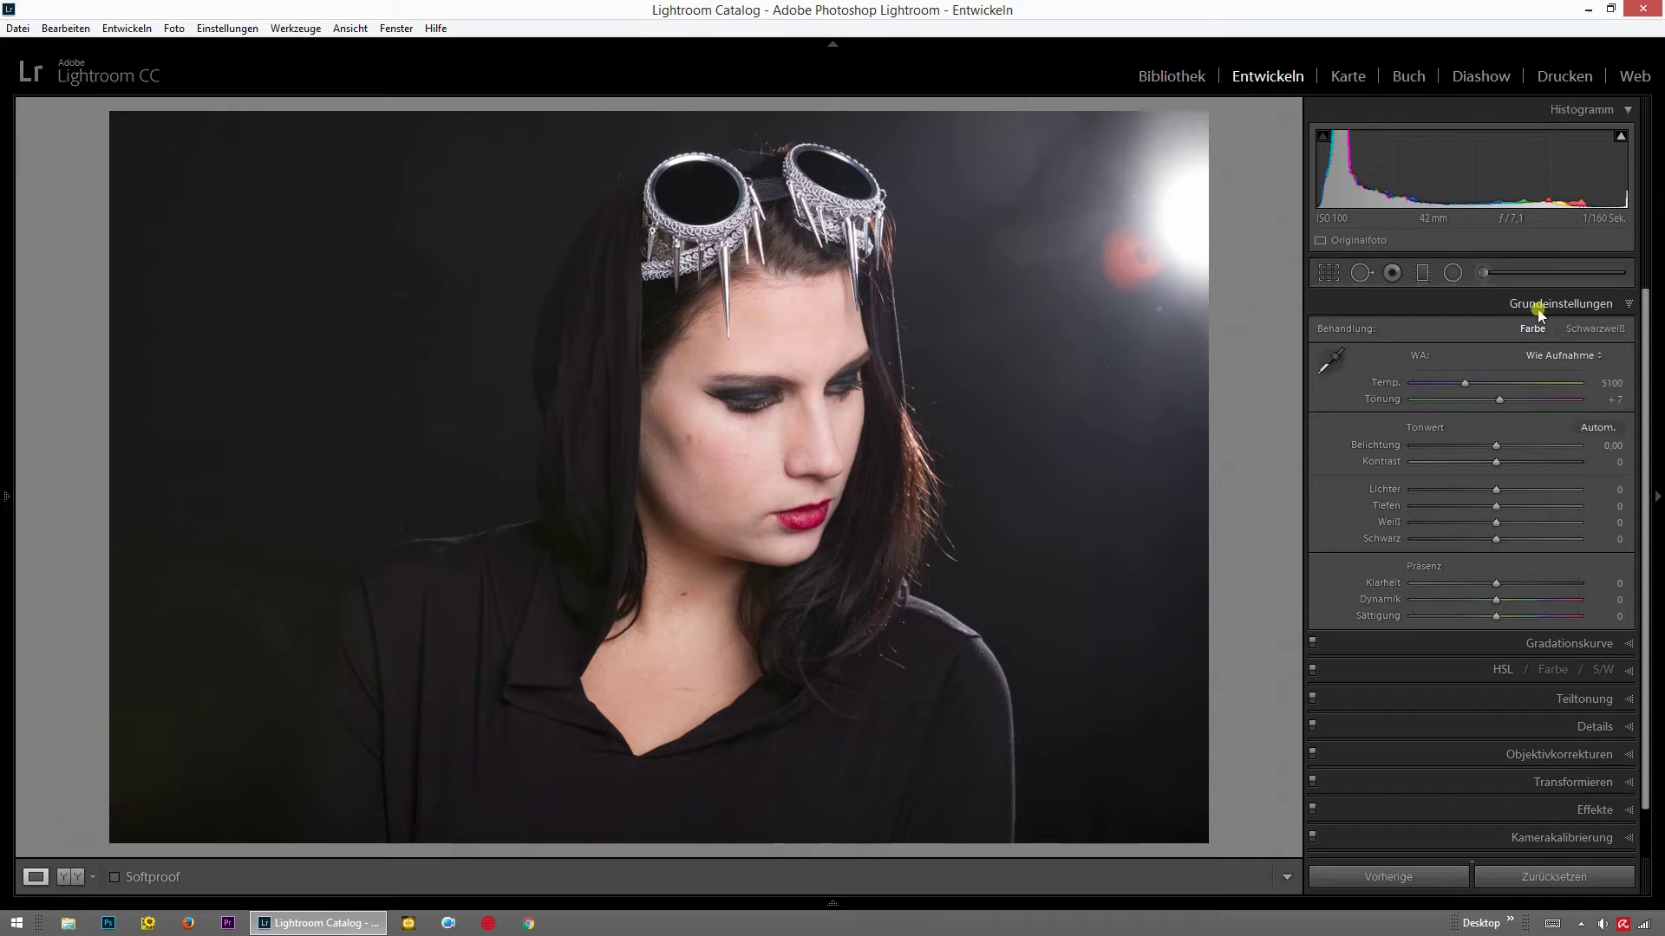
Set Treatment to Schwarzweiß and show the S/W colour mix with its automatic channel values.
left_click(1593, 330)
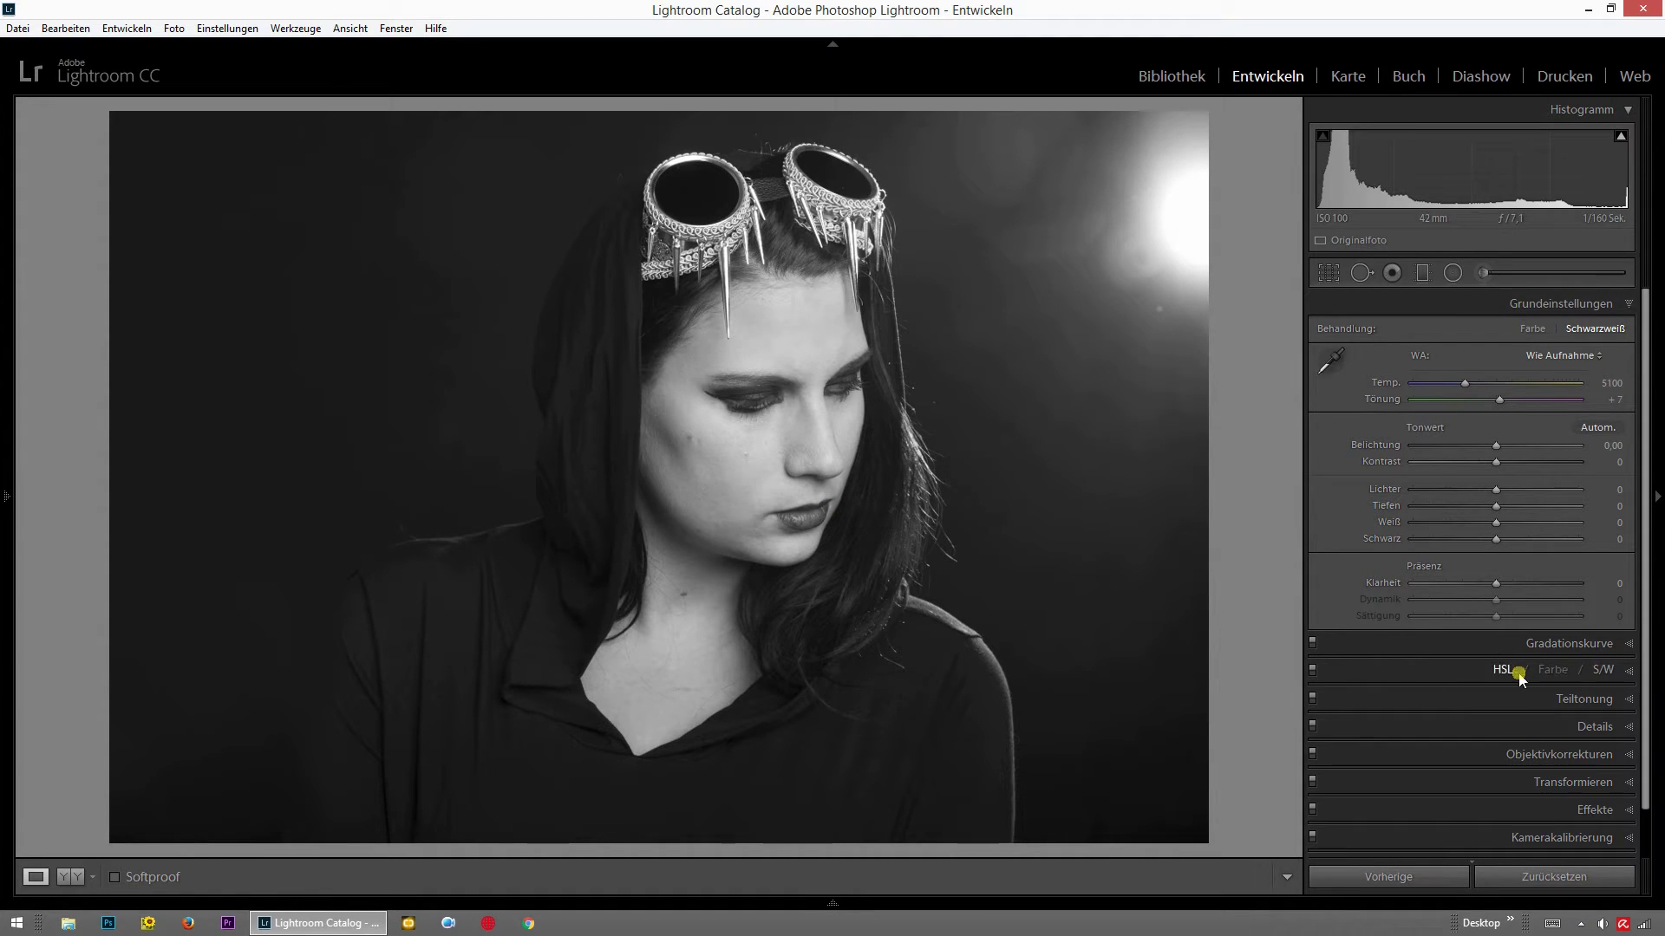
left_click(1603, 672)
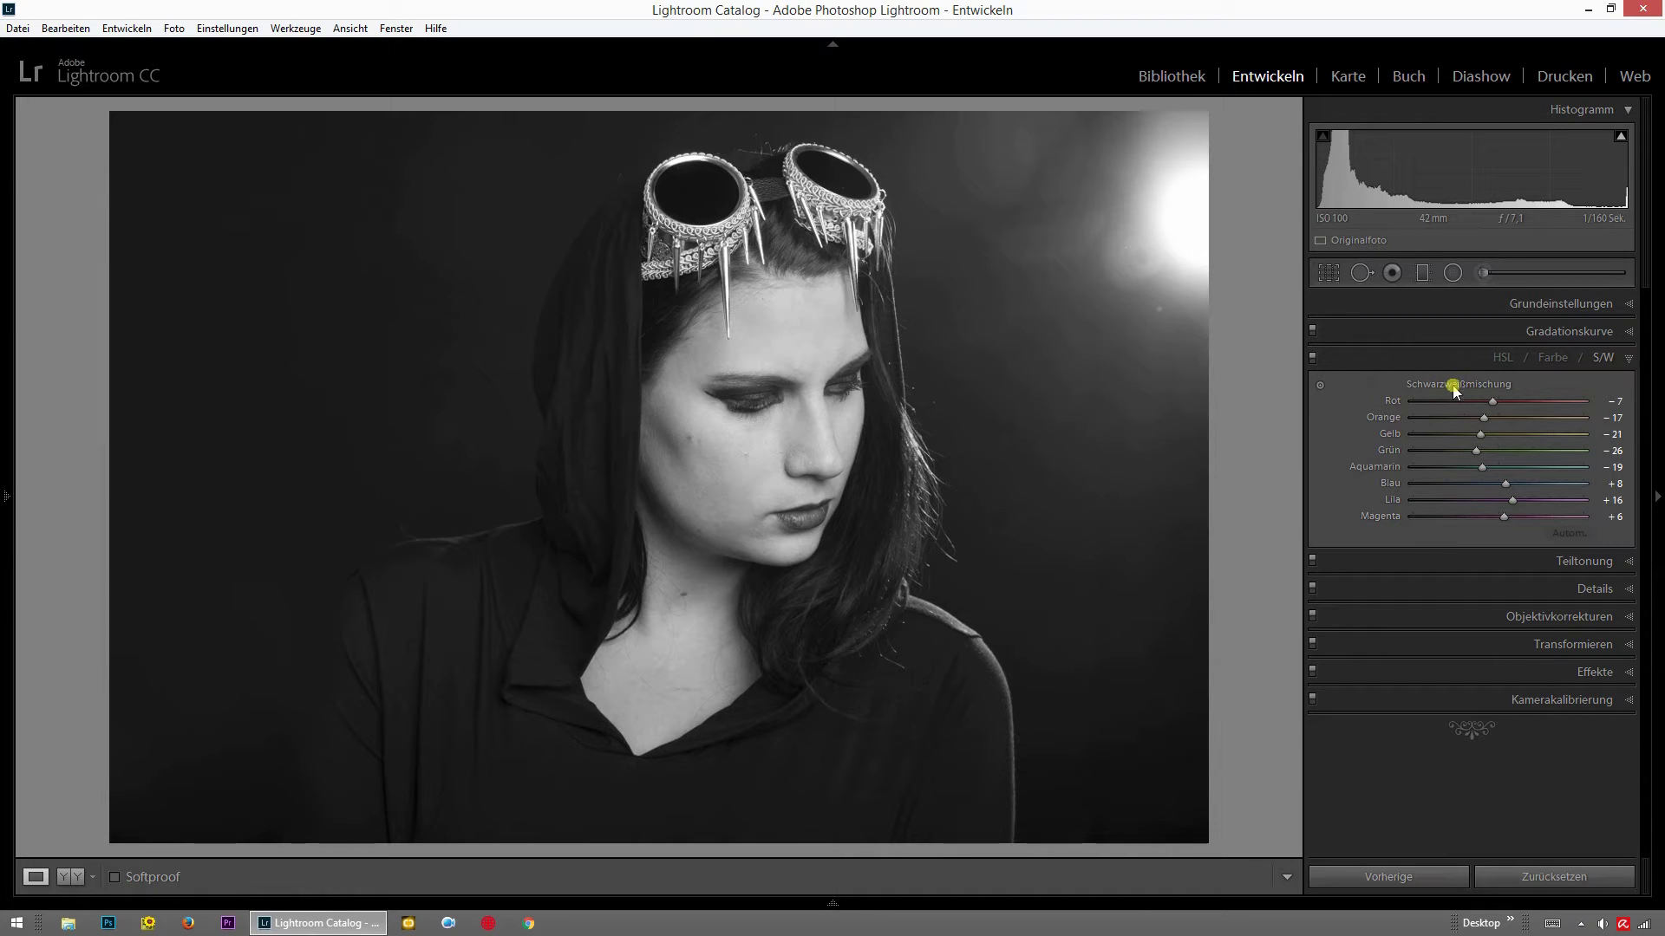
Zero the B&W mix, compare red at −100 and +100 on the face, then reset red.
double_click(1454, 385)
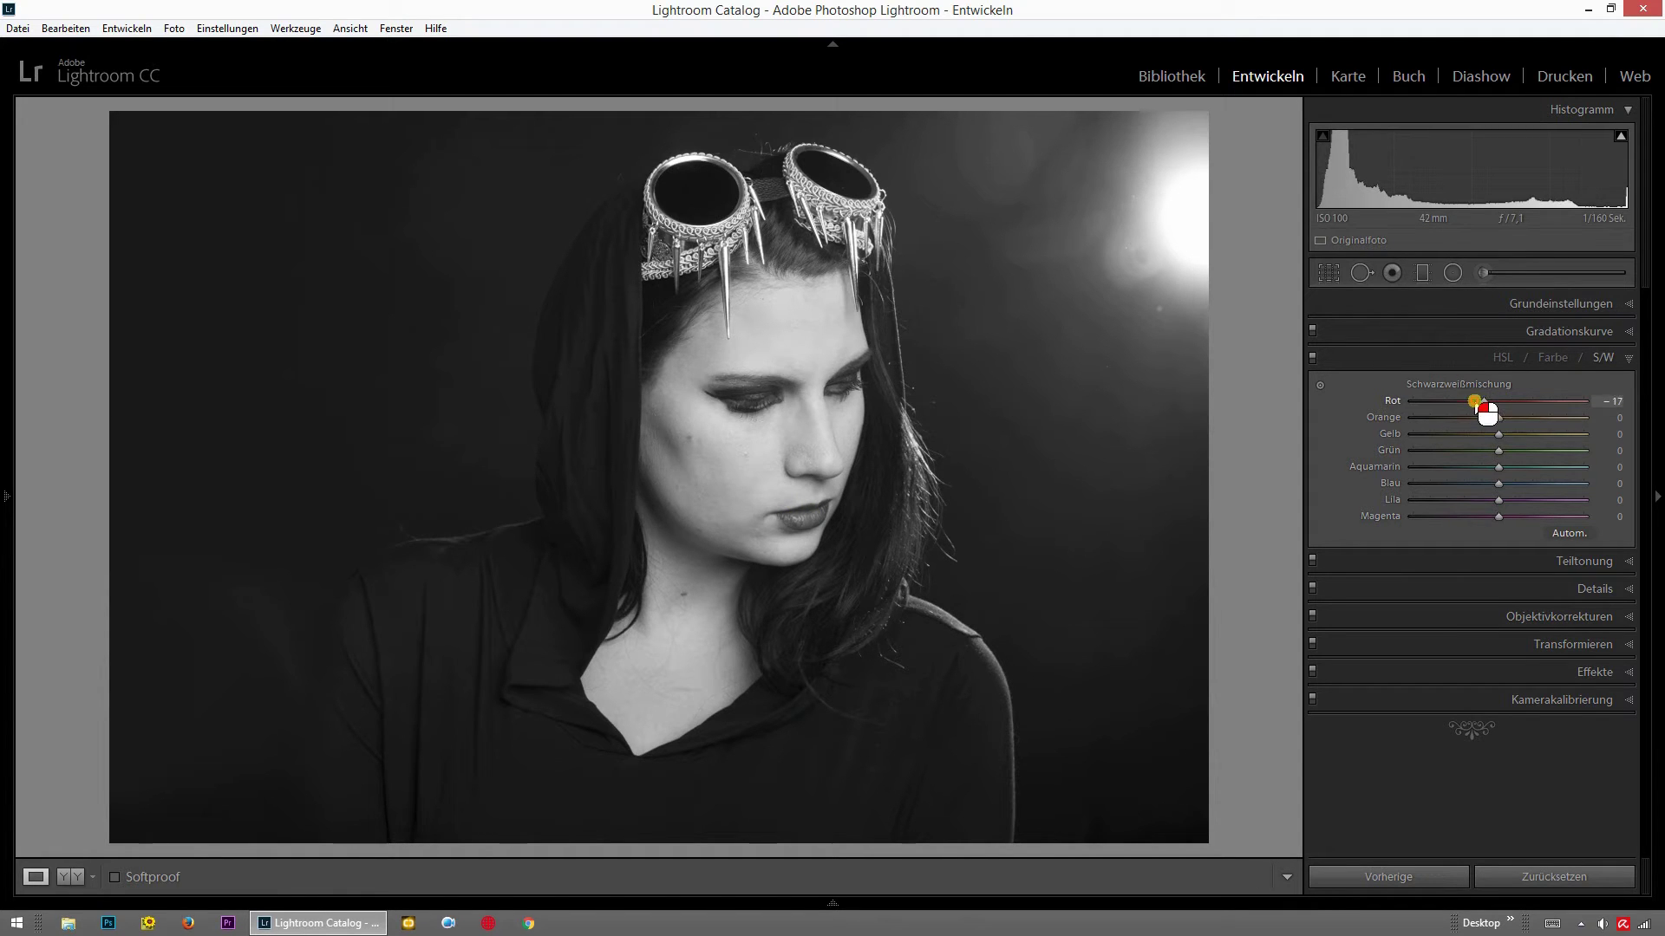
left_click_drag(1499, 403, 1397, 403)
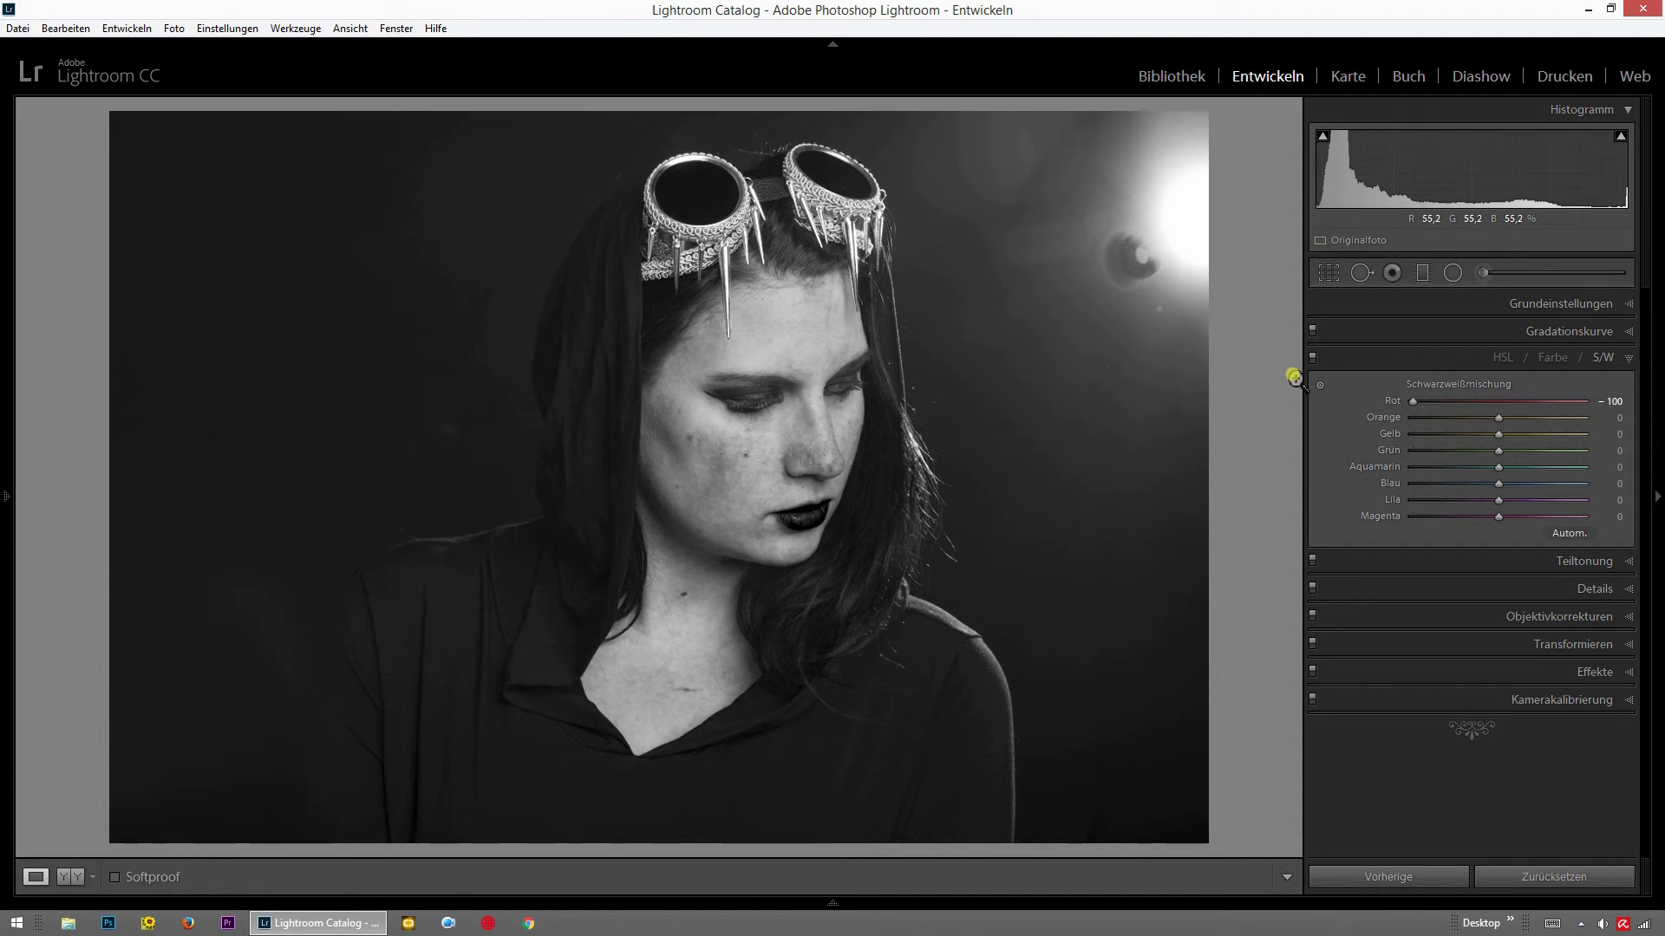
left_click_drag(1414, 399, 1602, 402)
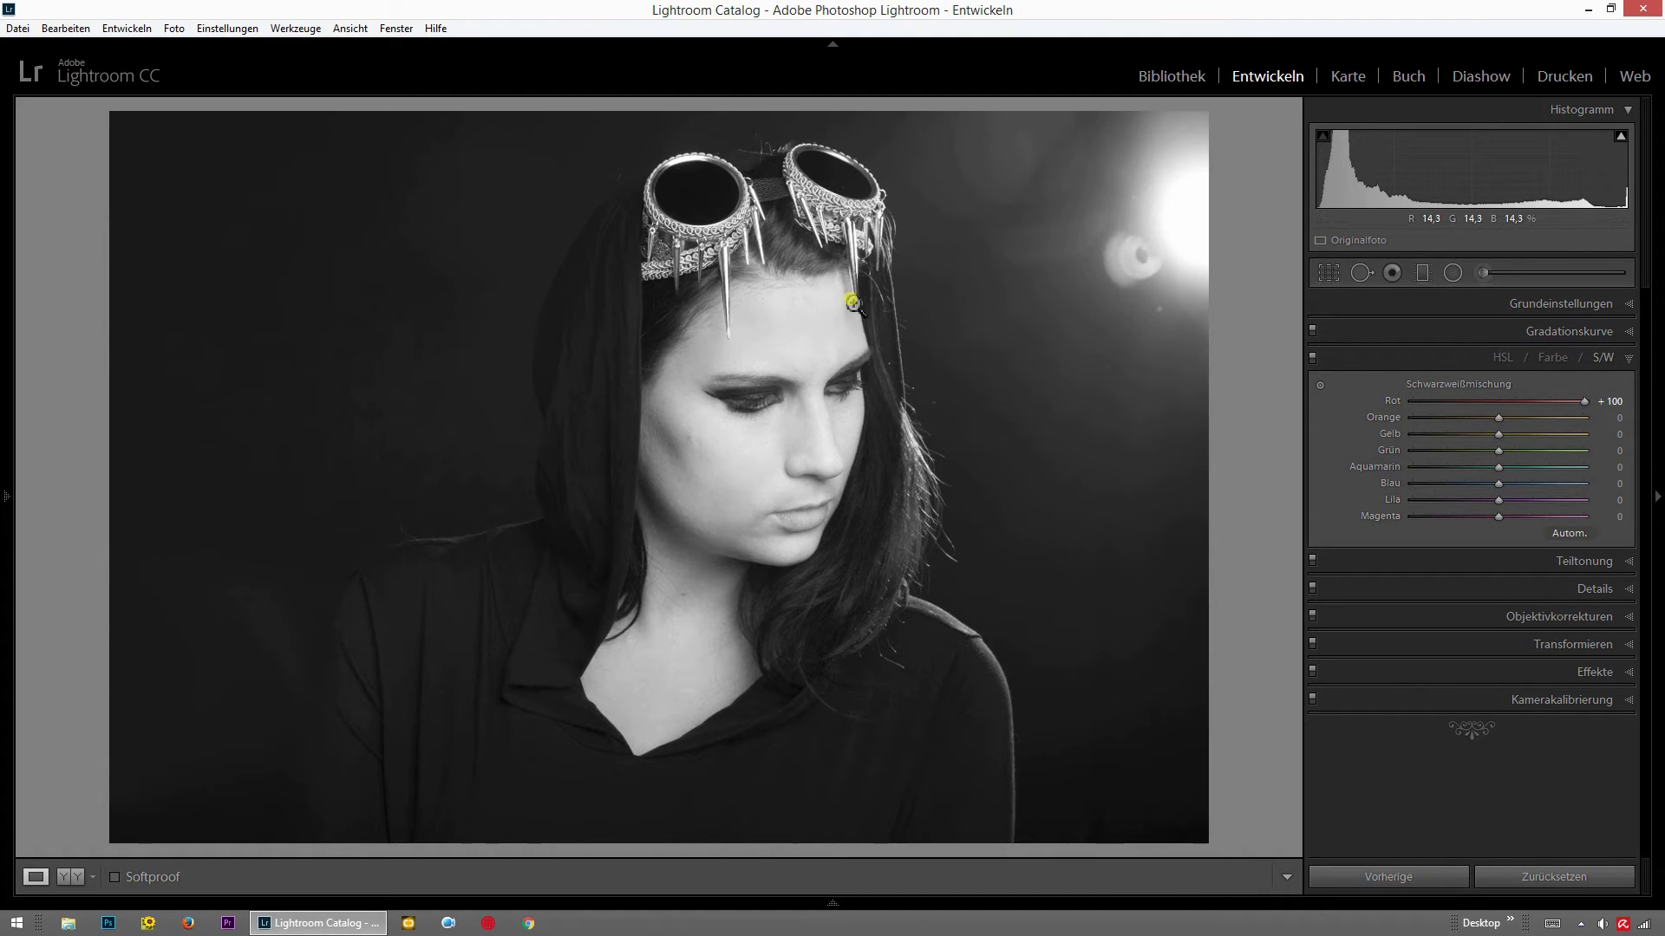
left_click(753, 473)
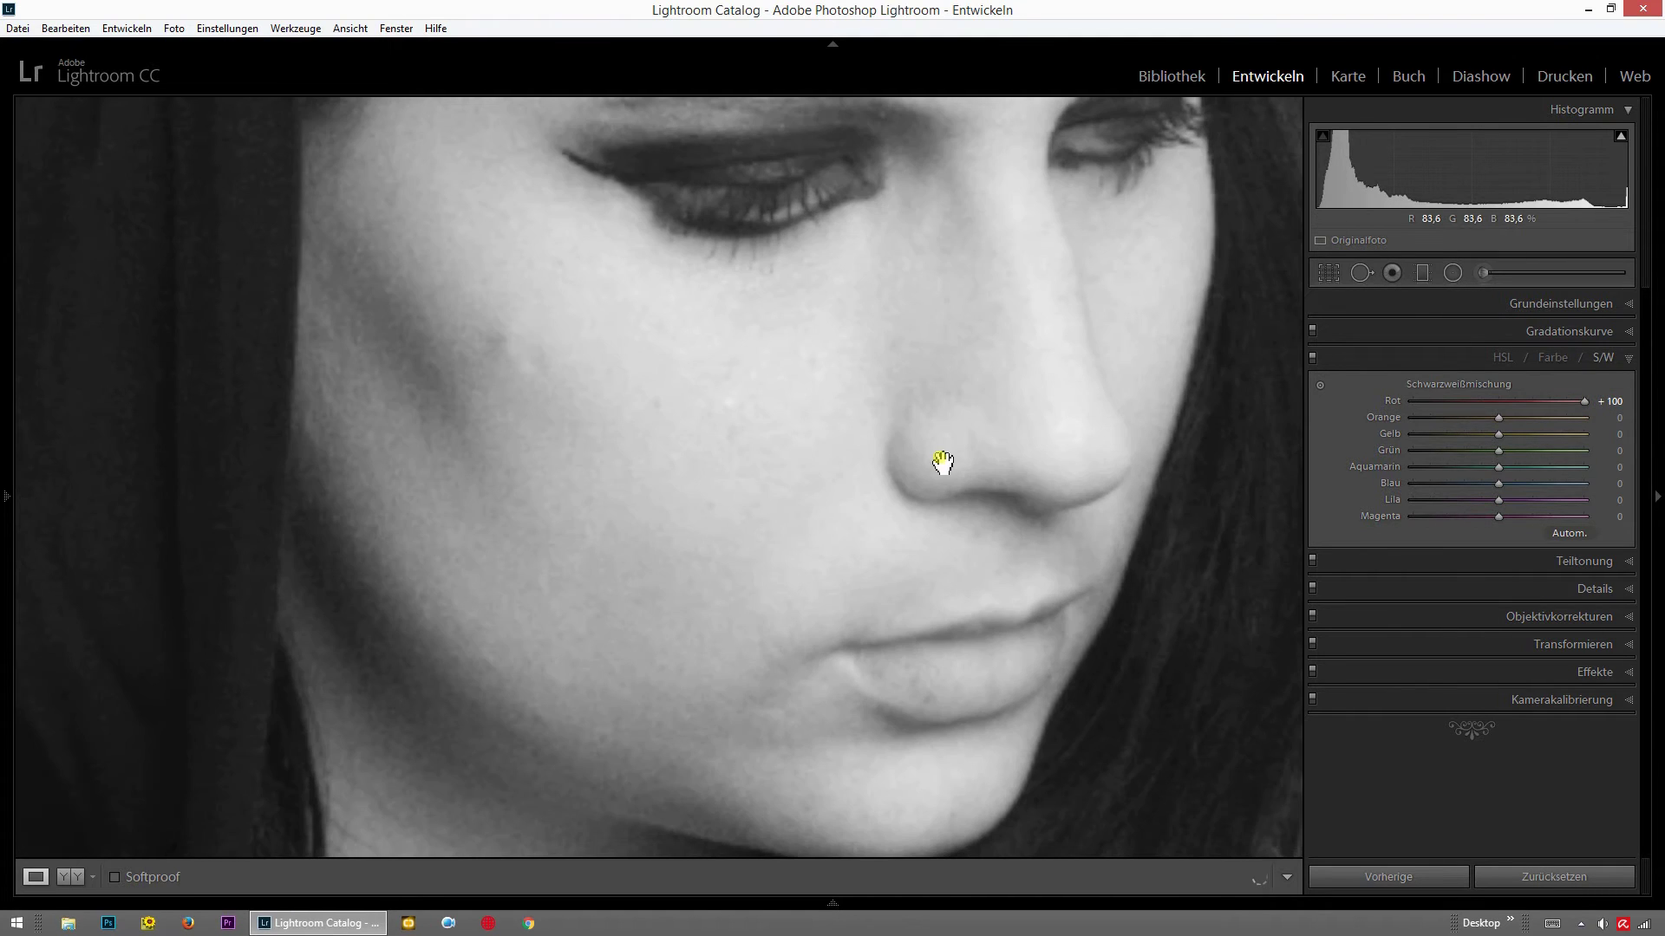
left_click(764, 523)
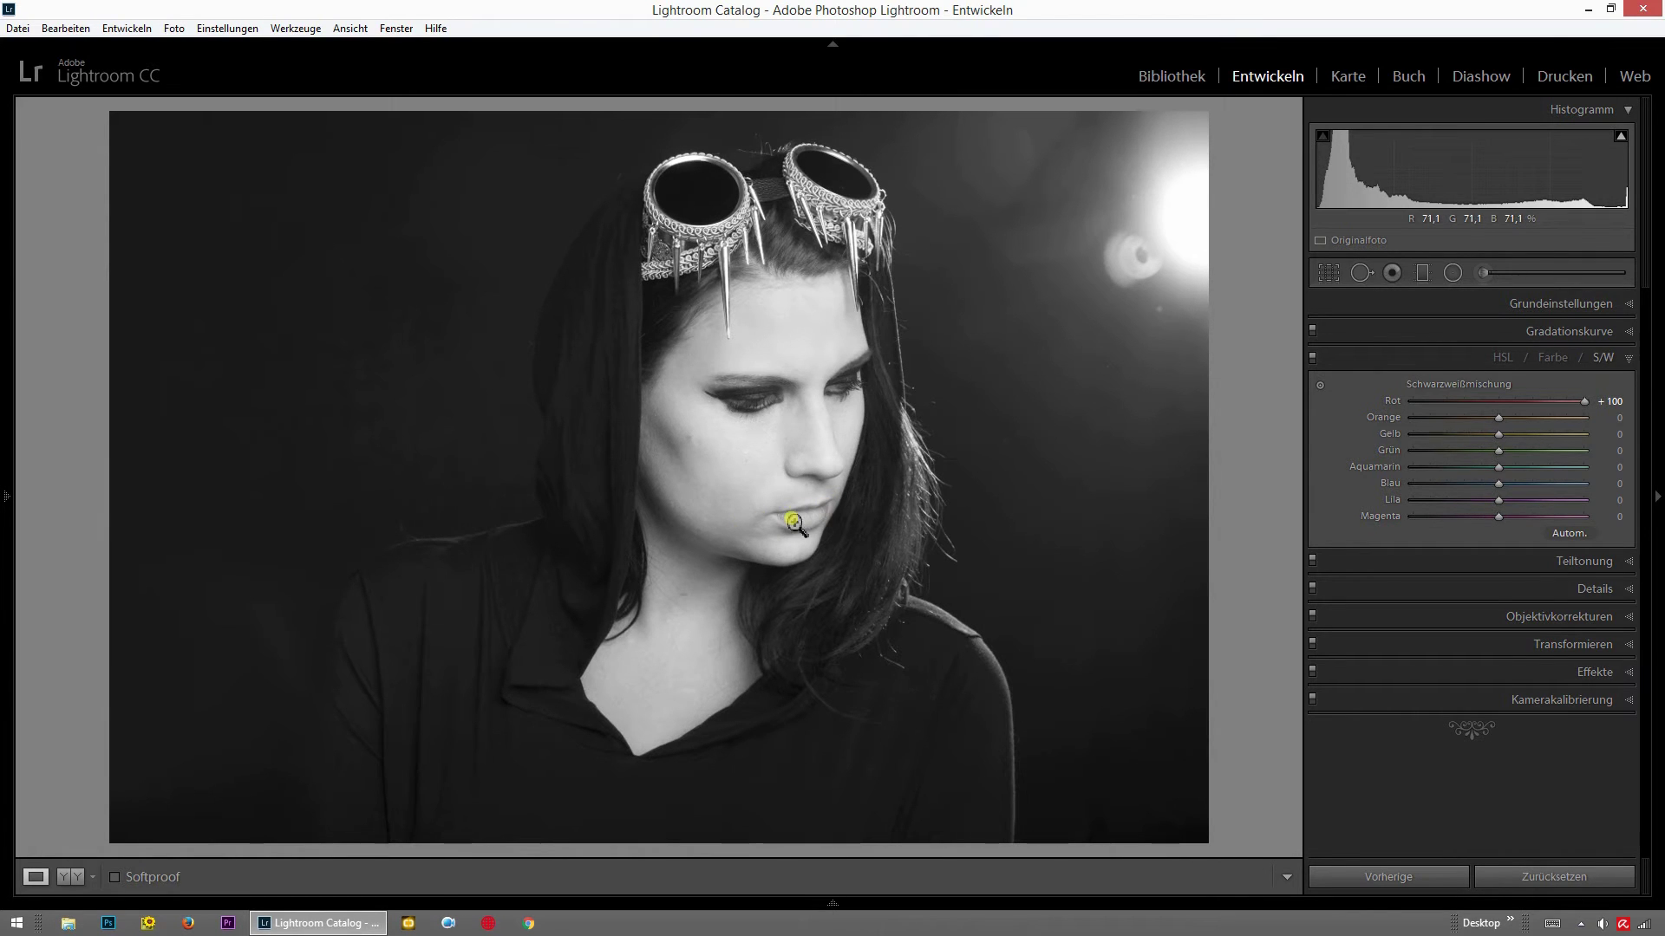
double_click(1584, 402)
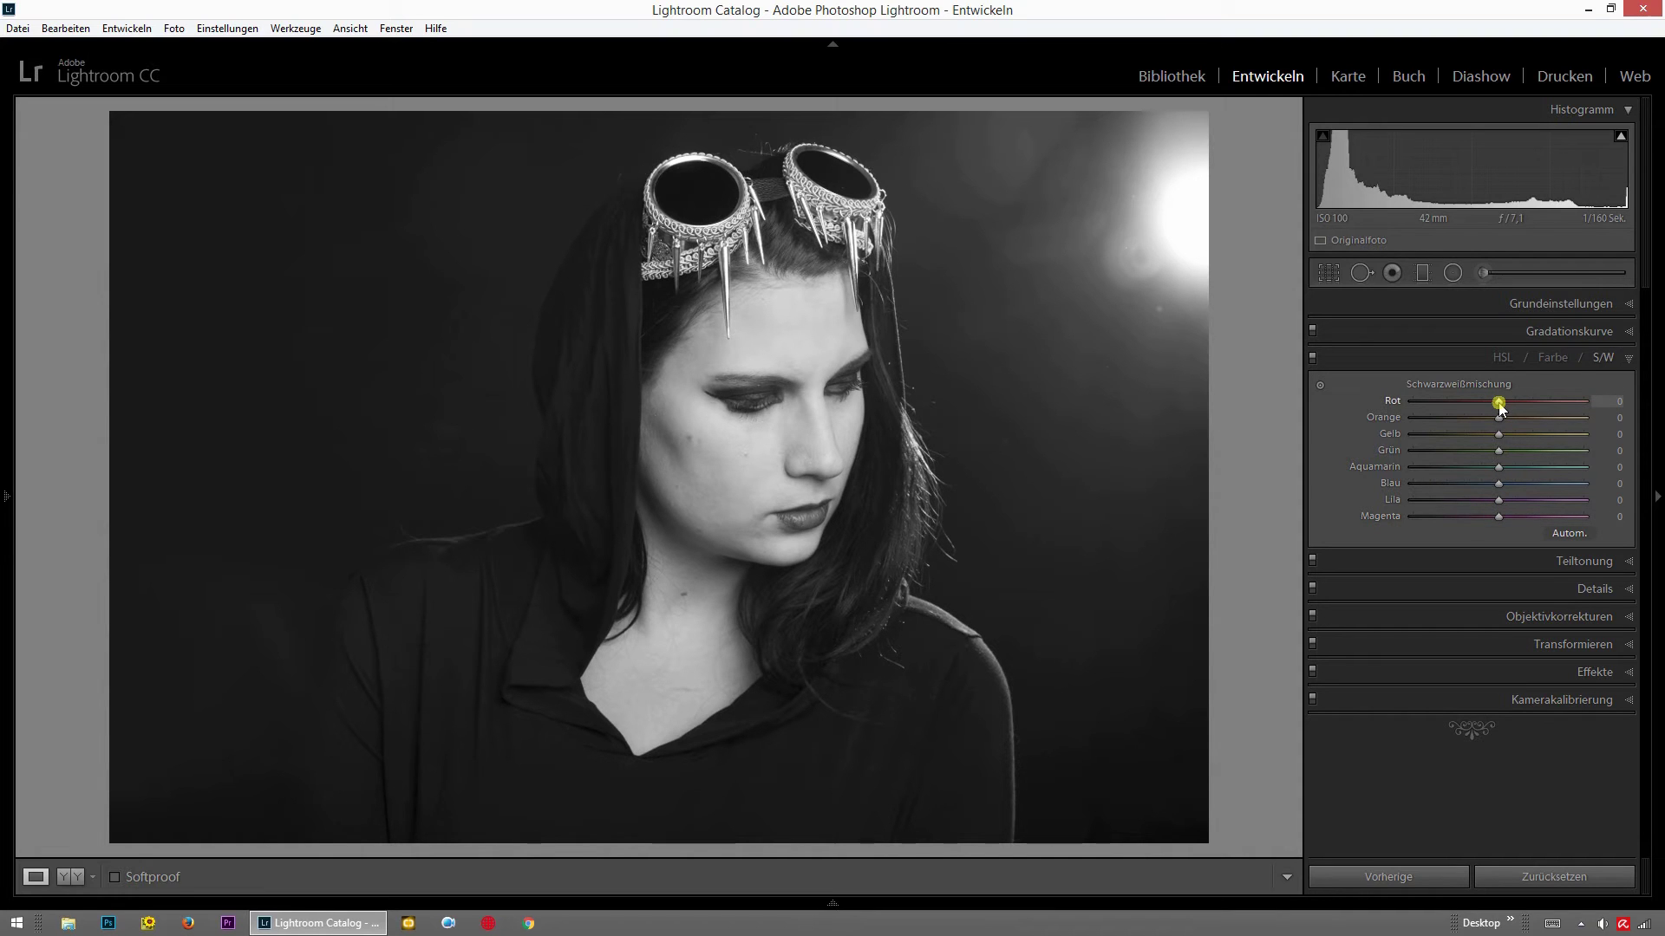
Fine-tune red to −15, deepening the lips, and raise orange to +100 to brighten the skin.
left_click_drag(1499, 404, 1521, 404)
left_click_drag(1516, 401, 1491, 403)
left_click_drag(1508, 415, 1461, 414)
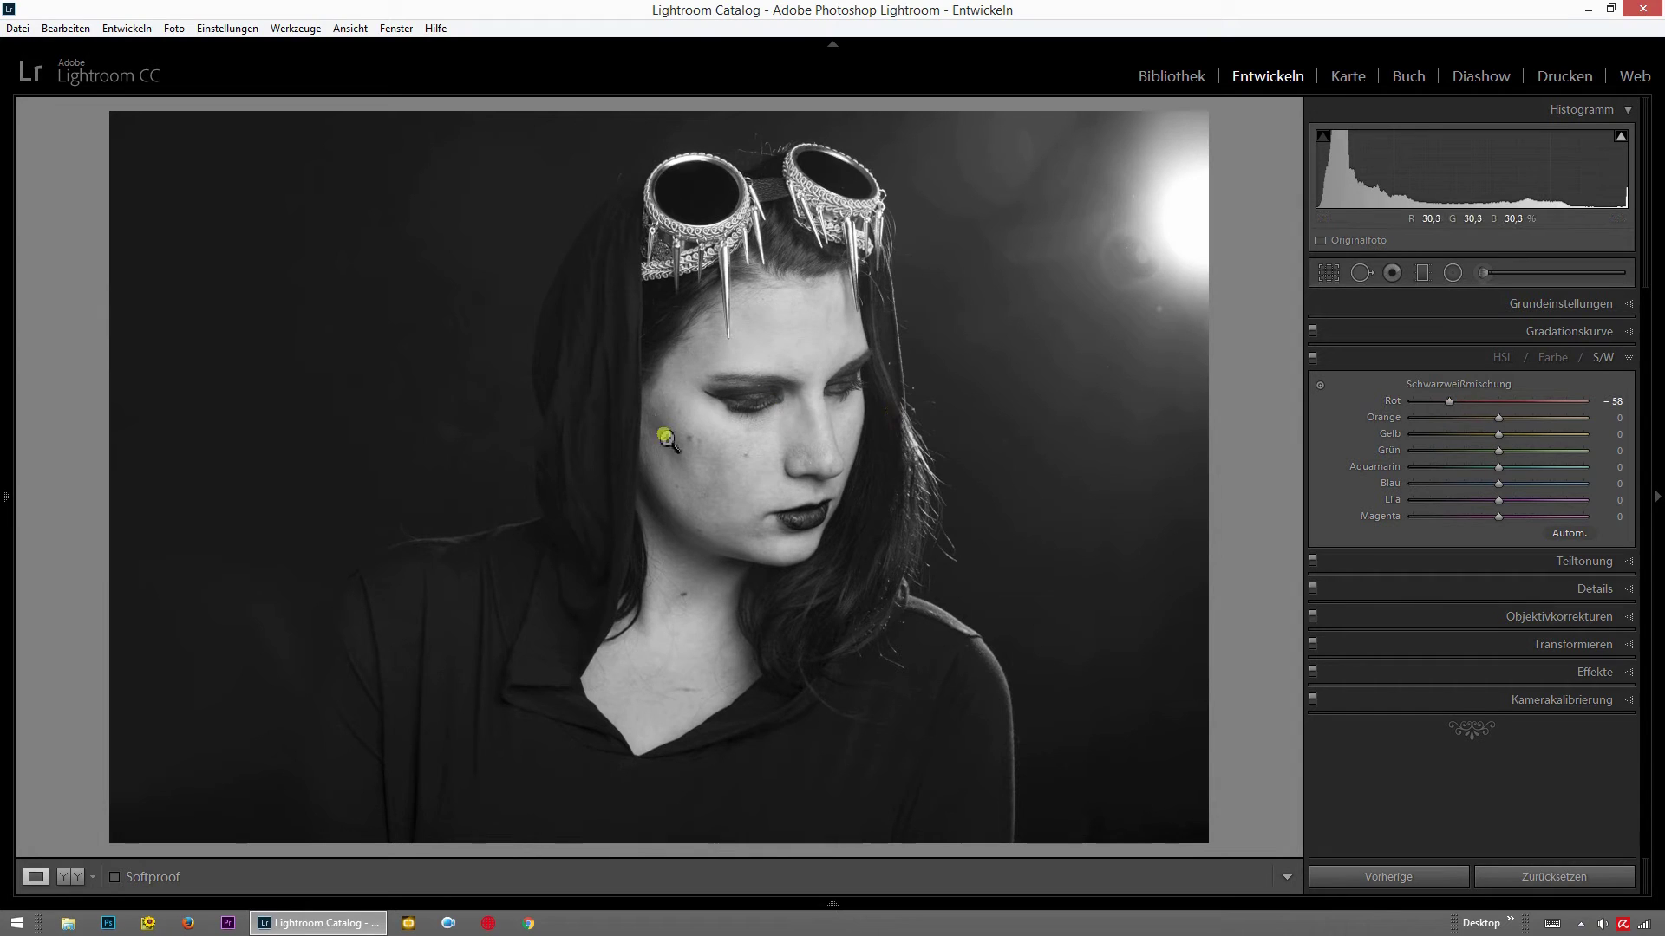
left_click_drag(1449, 401, 1485, 403)
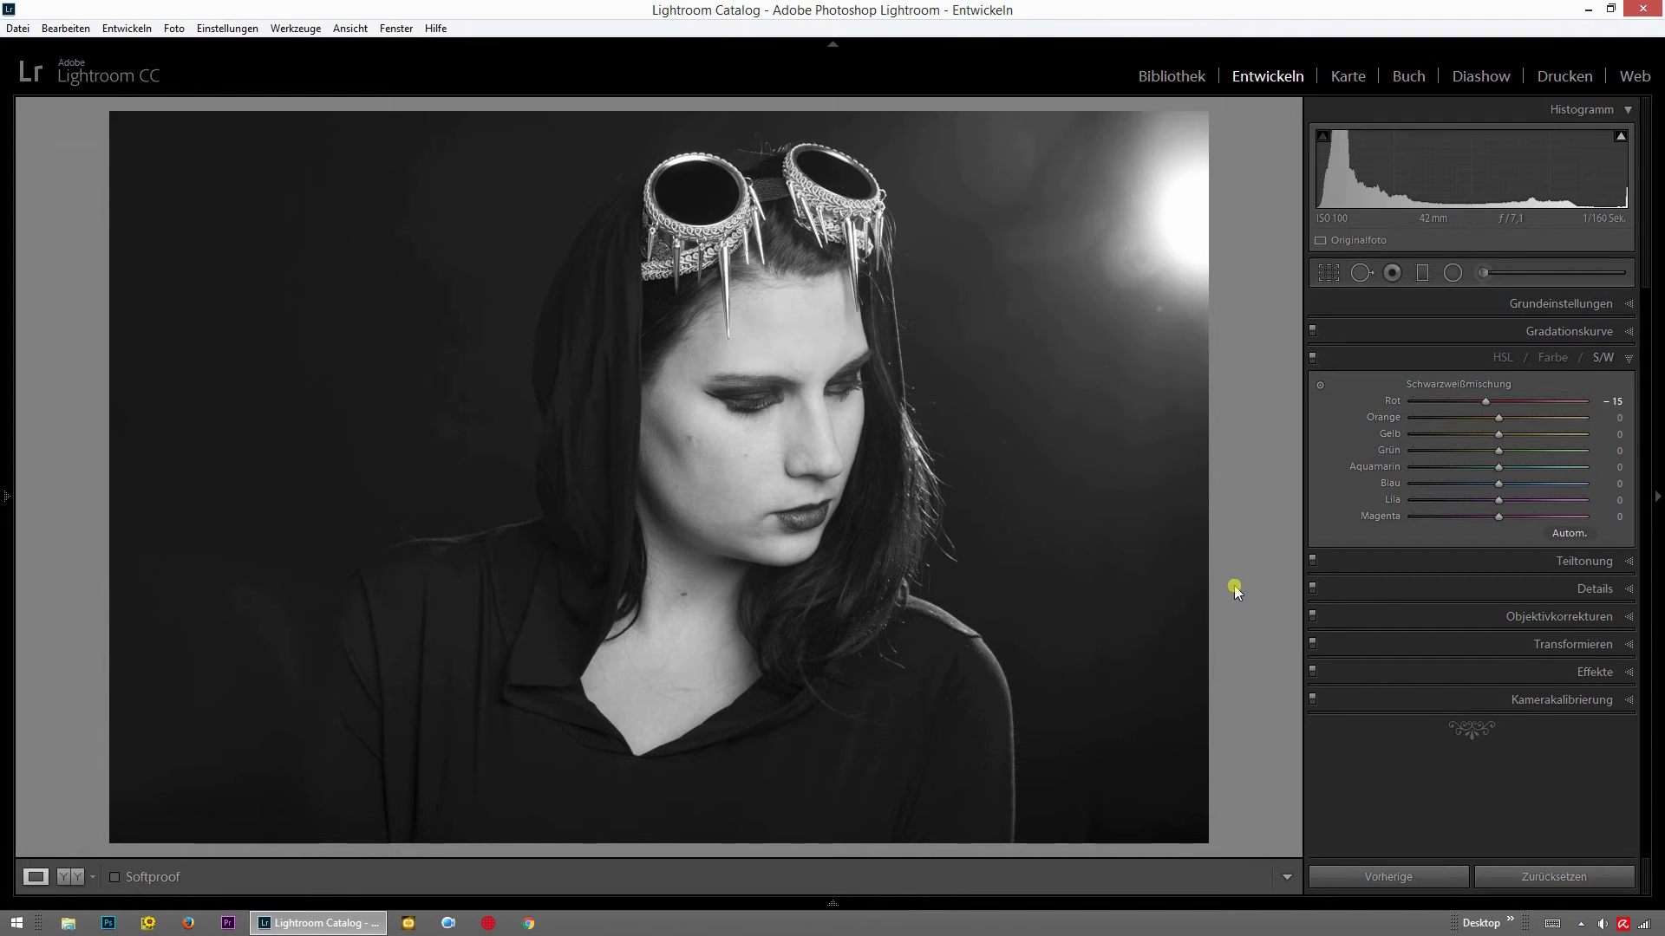
left_click_drag(1512, 420, 1598, 421)
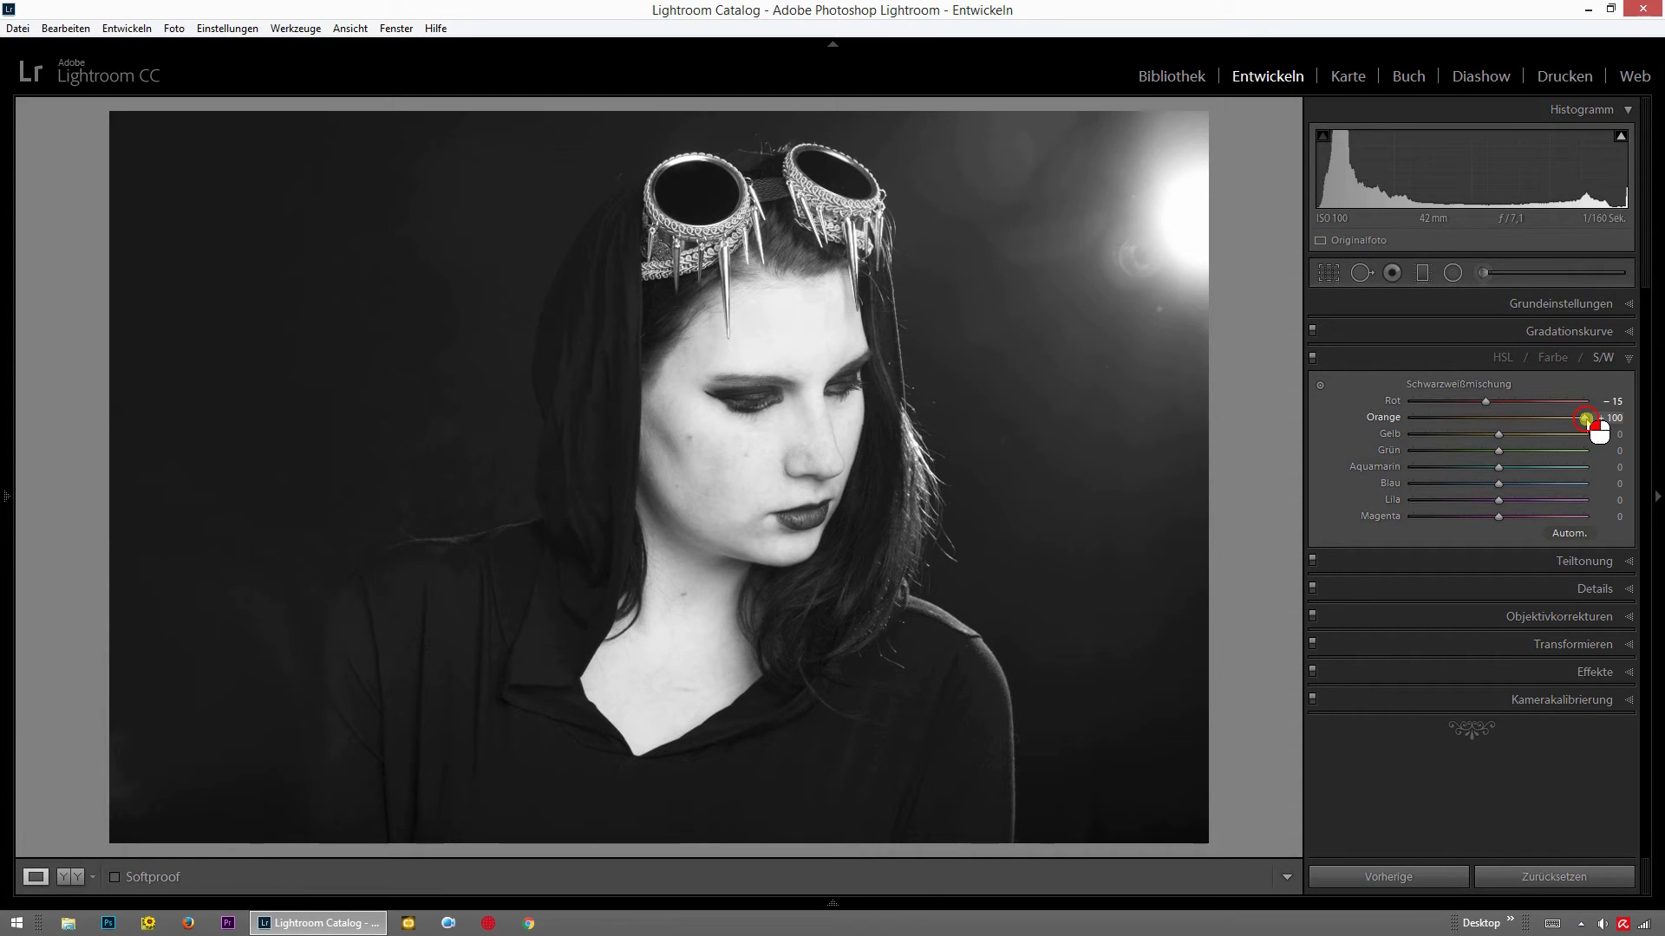
Compare orange at −100 and settle it at −5, then test yellow and settle it at +13.
left_click_drag(1585, 418, 1343, 420)
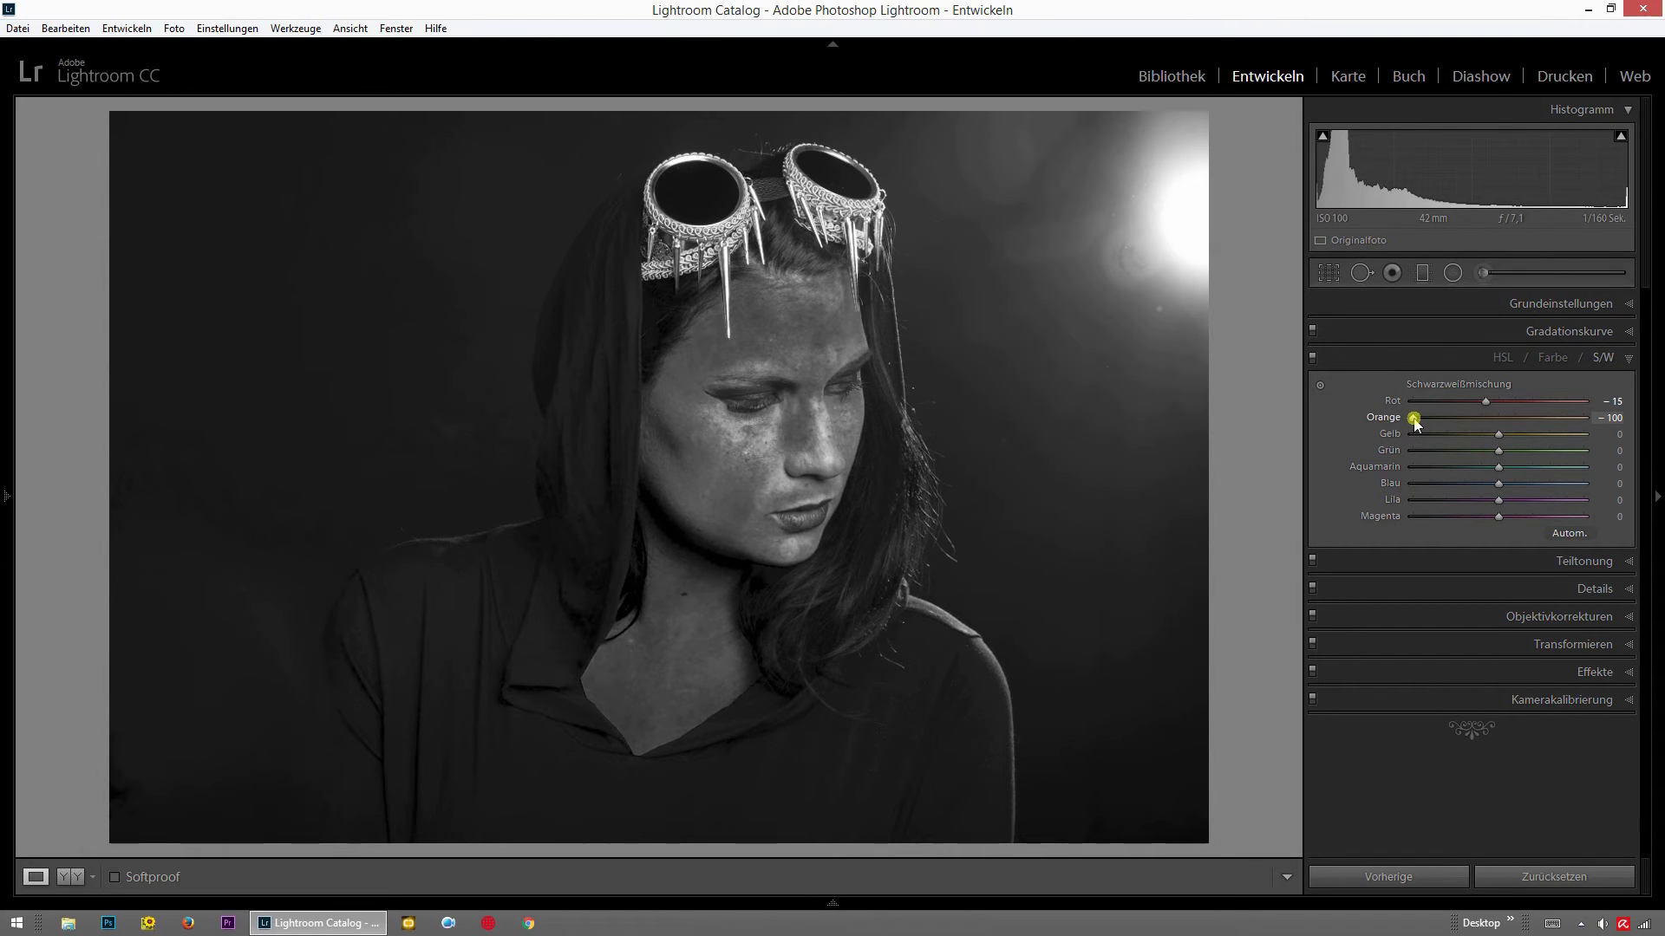
left_click_drag(1415, 420, 1496, 423)
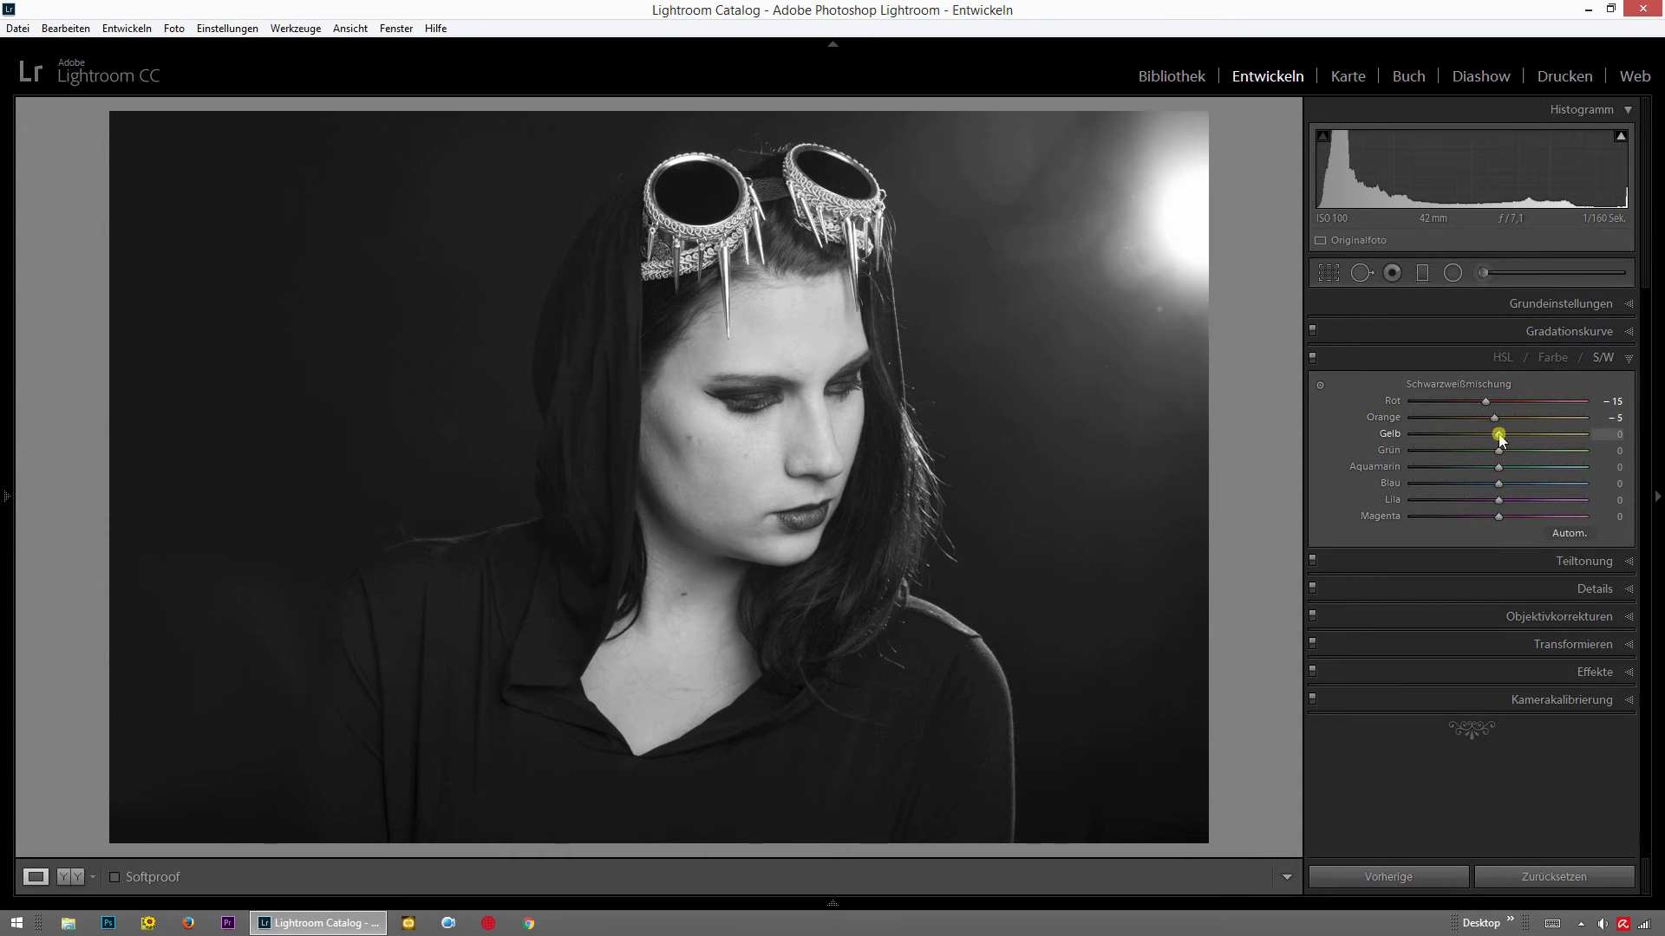
left_click_drag(1499, 434, 1411, 436)
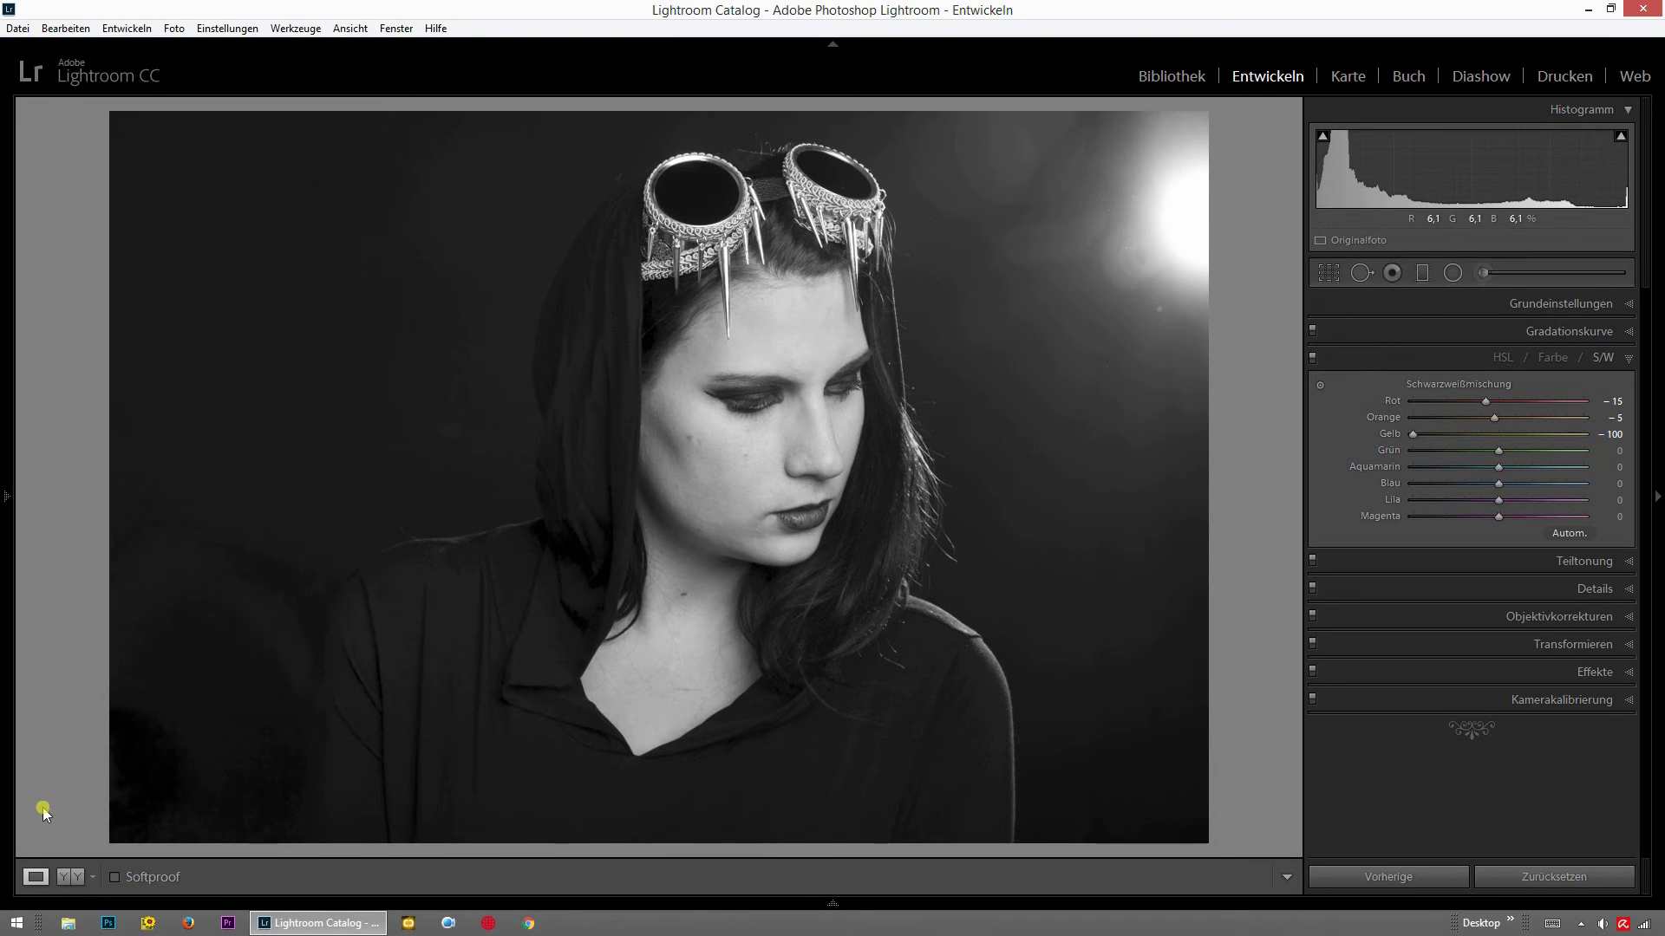
mouse_move(1414, 434)
left_mouse_down()
mouse_move(1582, 433)
mouse_move(1504, 433)
mouse_move(1458, 454)
mouse_move(1563, 454)
mouse_move(1463, 456)
left_mouse_up()
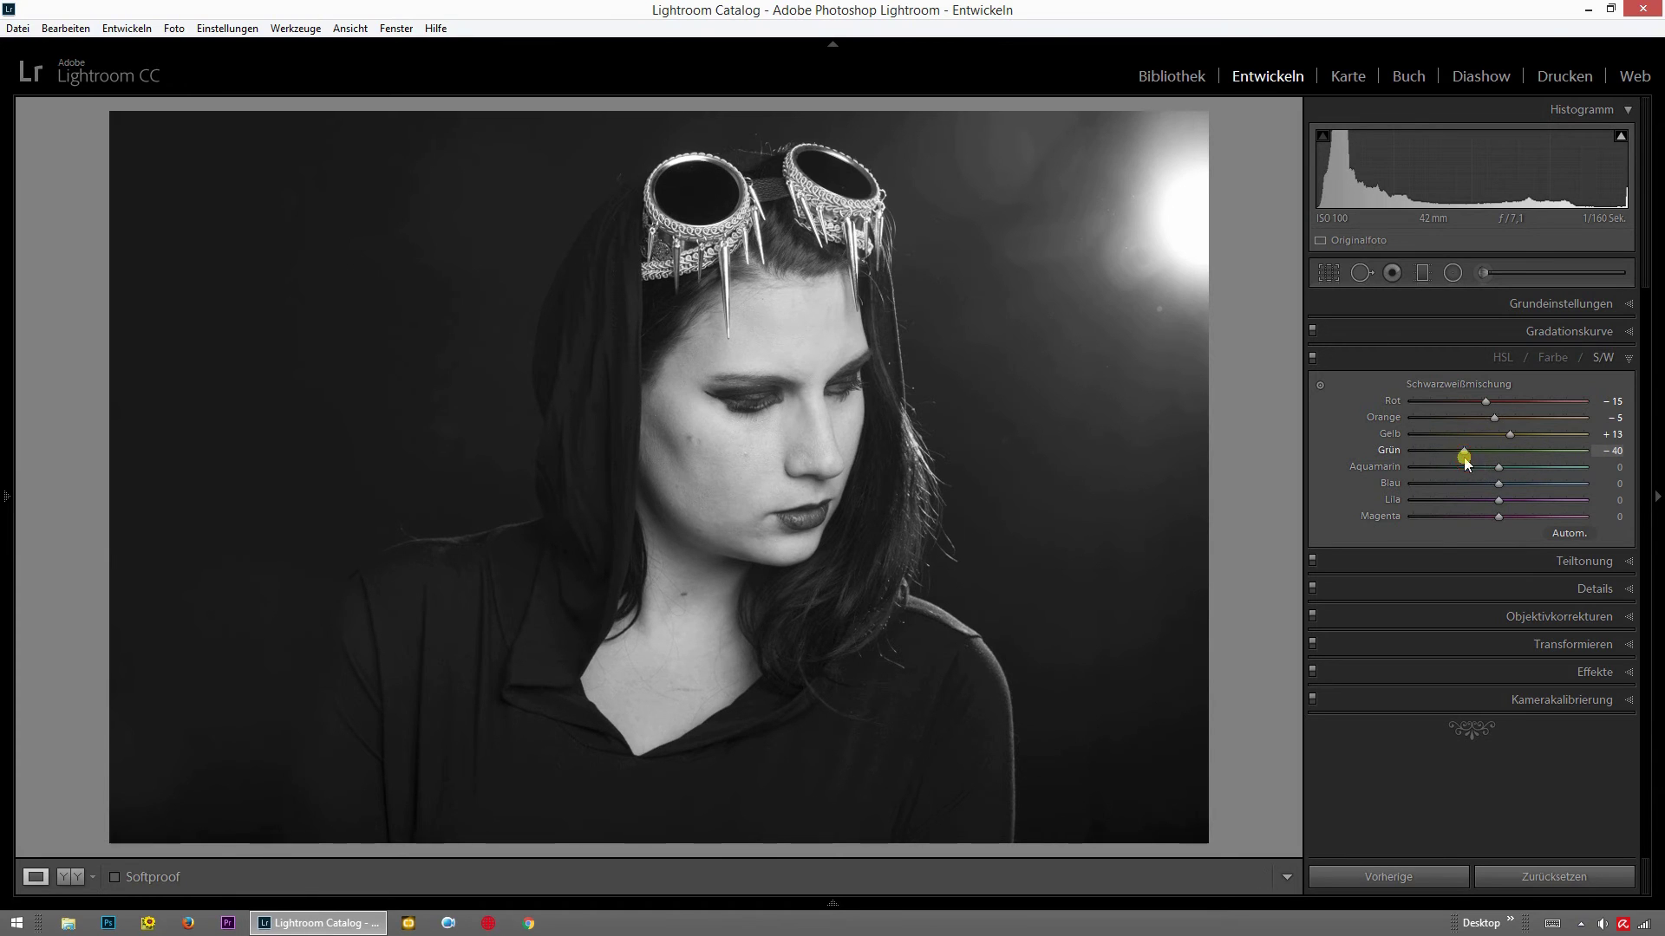
Leave aquamarine near zero and try blue at +93 and −85, settling it at −46.
left_click(1500, 467)
mouse_move(1502, 466)
left_mouse_down()
mouse_move(1564, 463)
mouse_move(1472, 468)
mouse_move(1561, 475)
mouse_move(1527, 483)
mouse_move(1520, 468)
left_mouse_up()
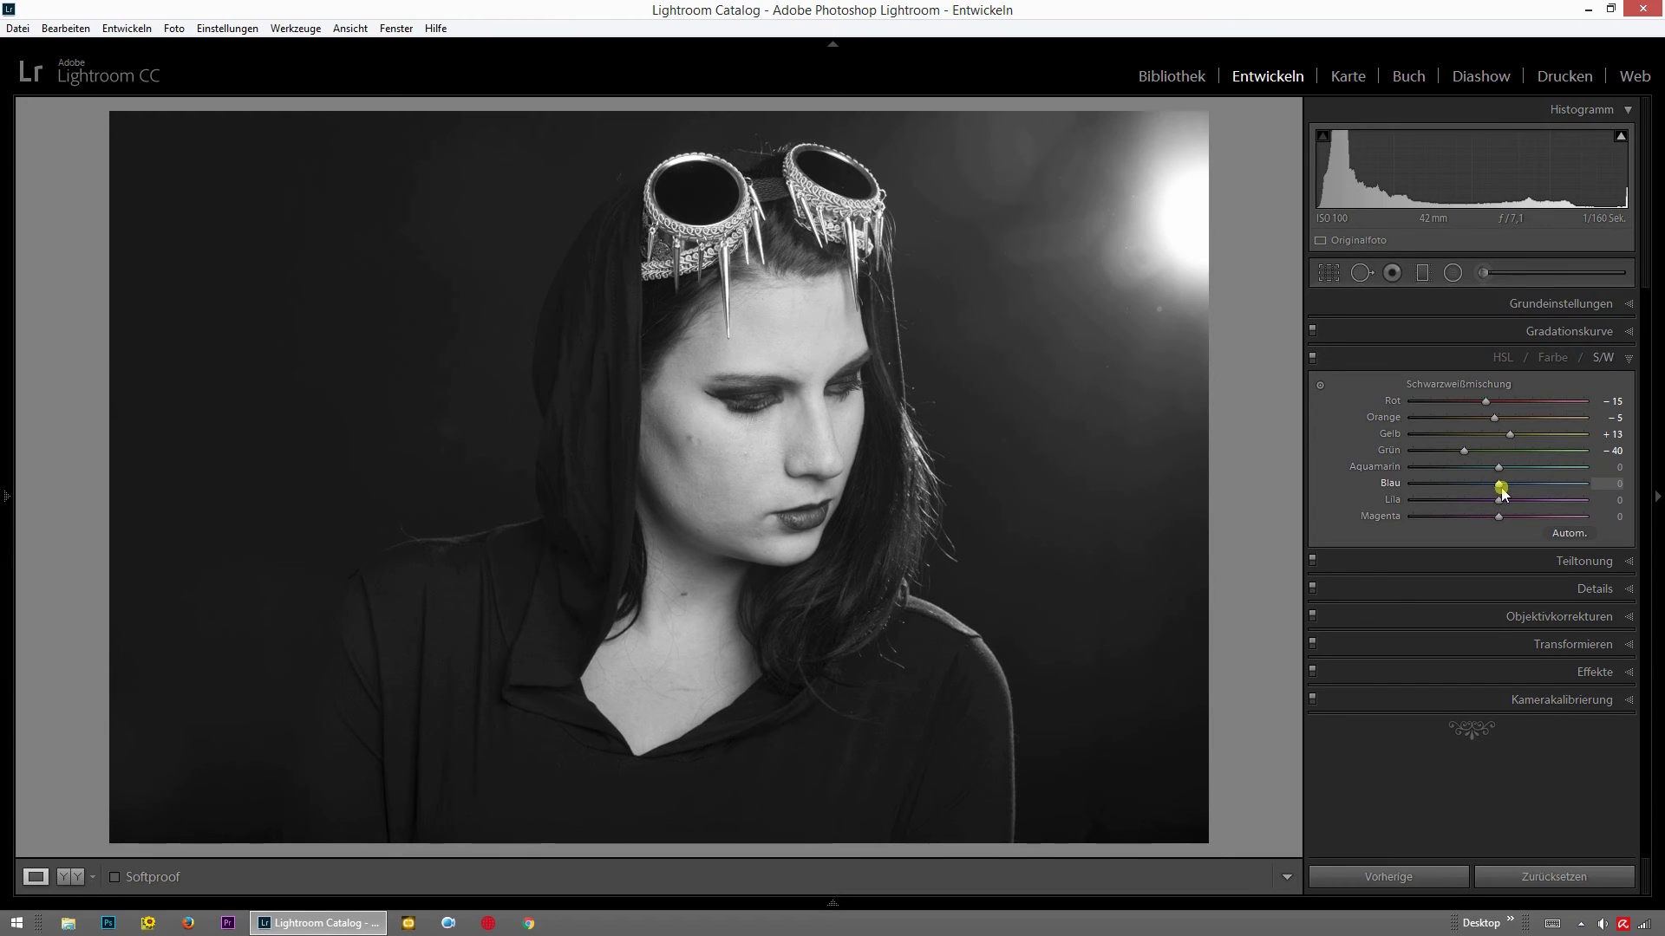
left_click_drag(1508, 483, 1592, 484)
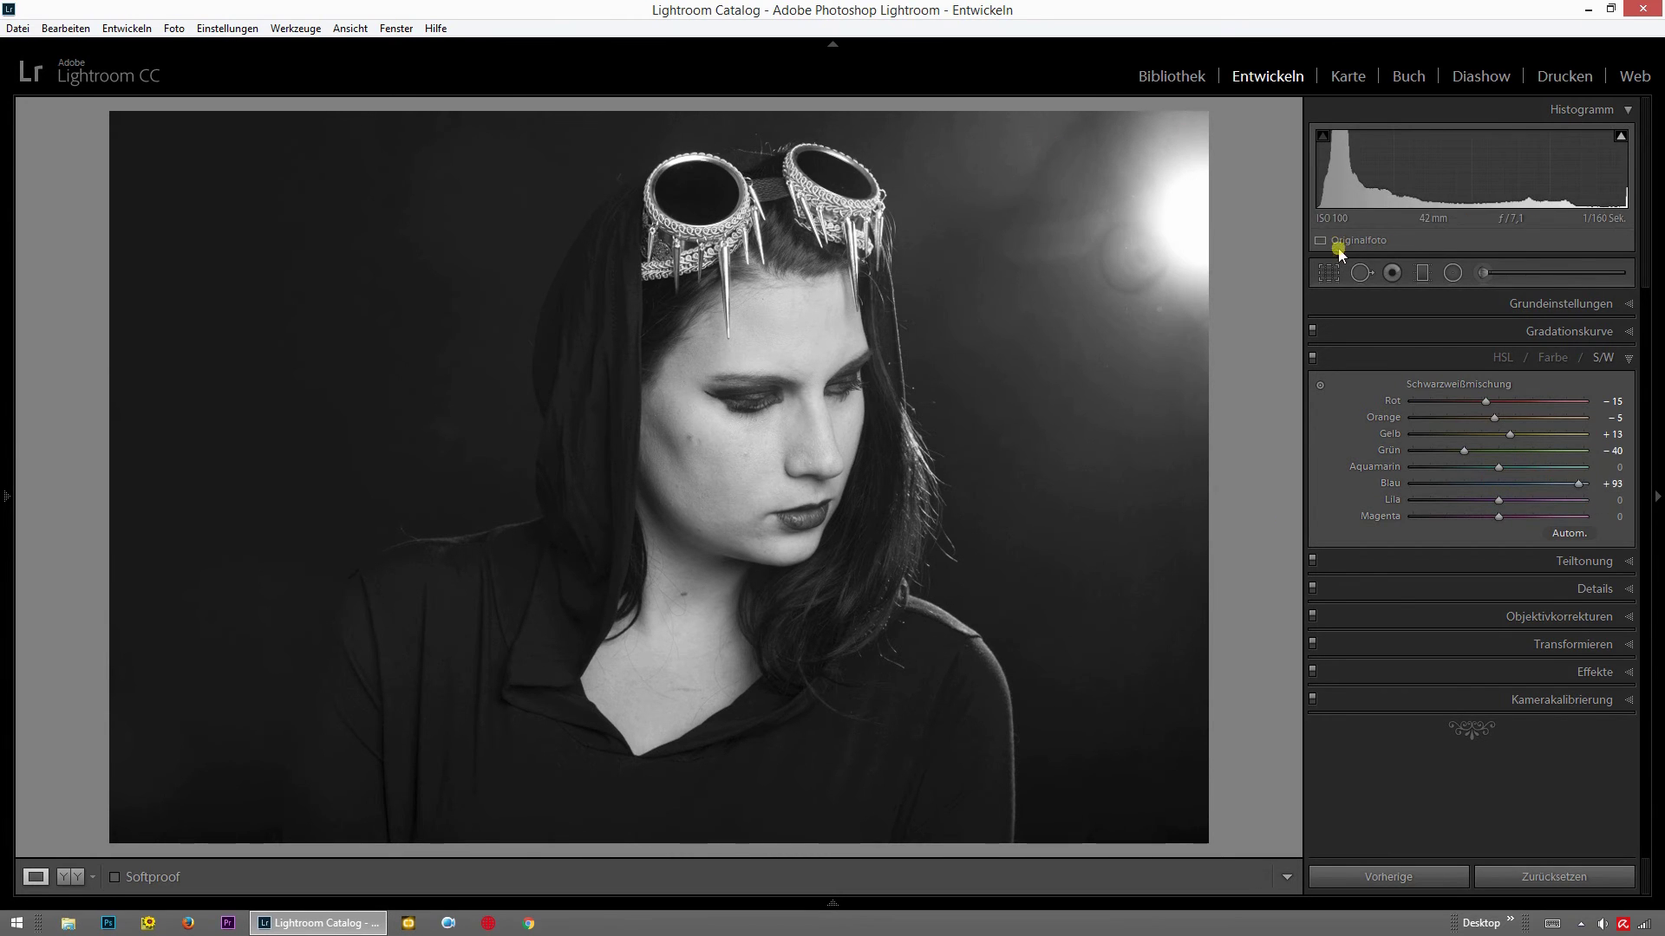
left_click(1577, 483)
left_click_drag(1577, 483, 1419, 483)
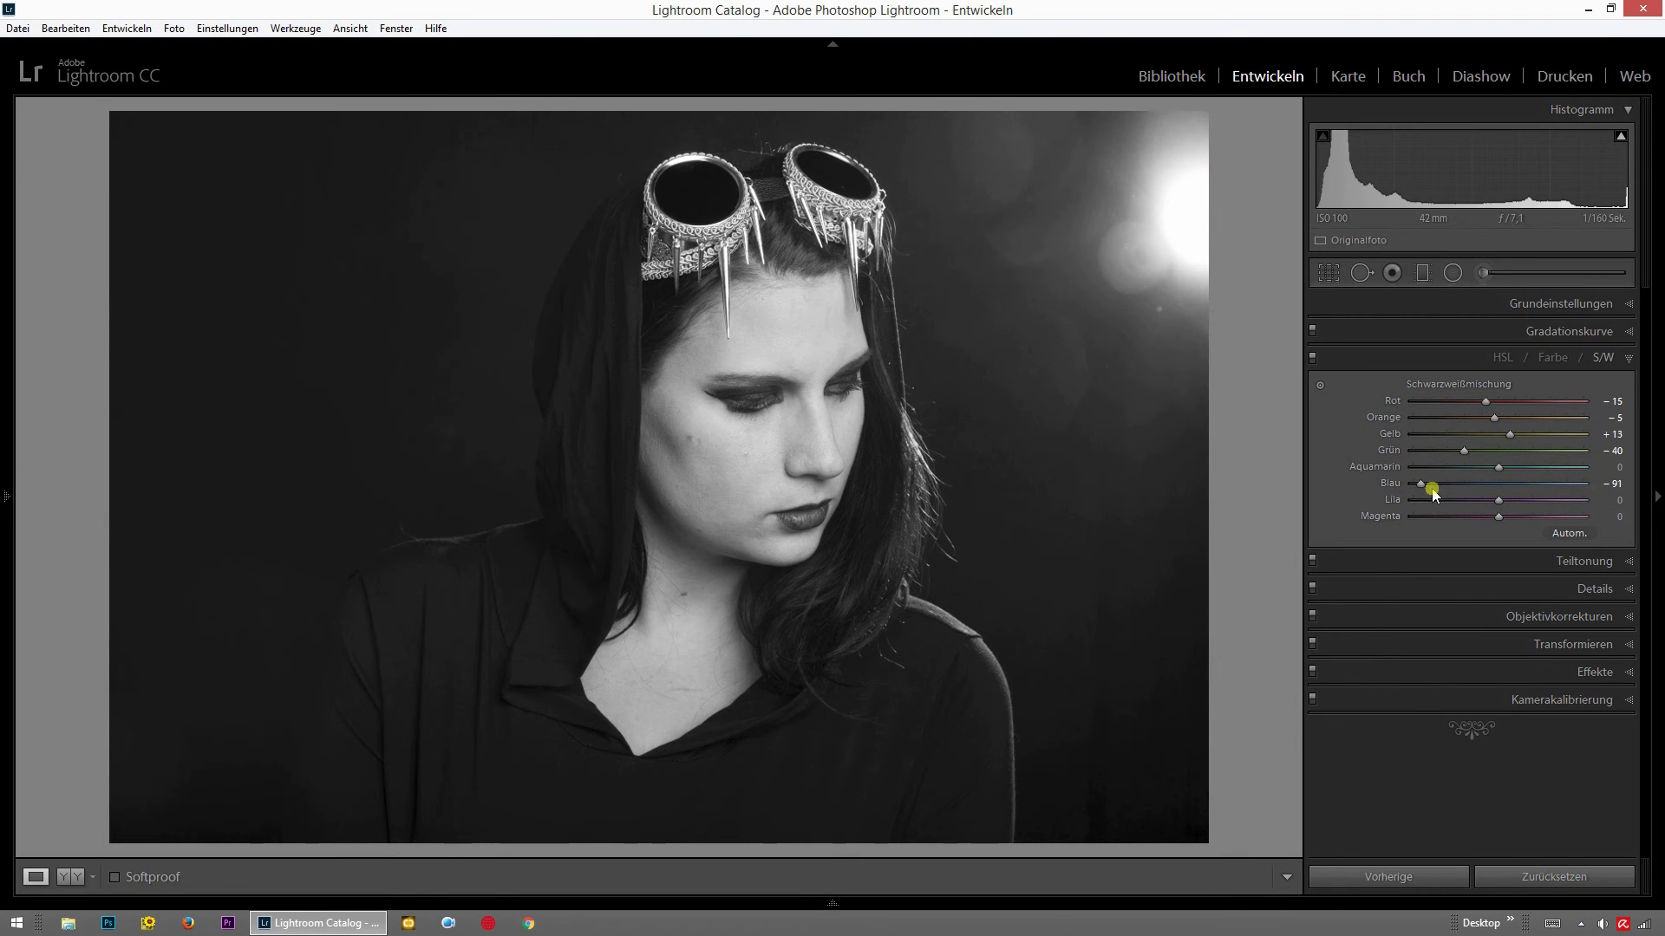
left_click_drag(1107, 303, 1127, 312)
mouse_move(1422, 483)
left_mouse_down()
mouse_move(1608, 484)
mouse_move(1387, 495)
mouse_move(1461, 485)
left_mouse_up()
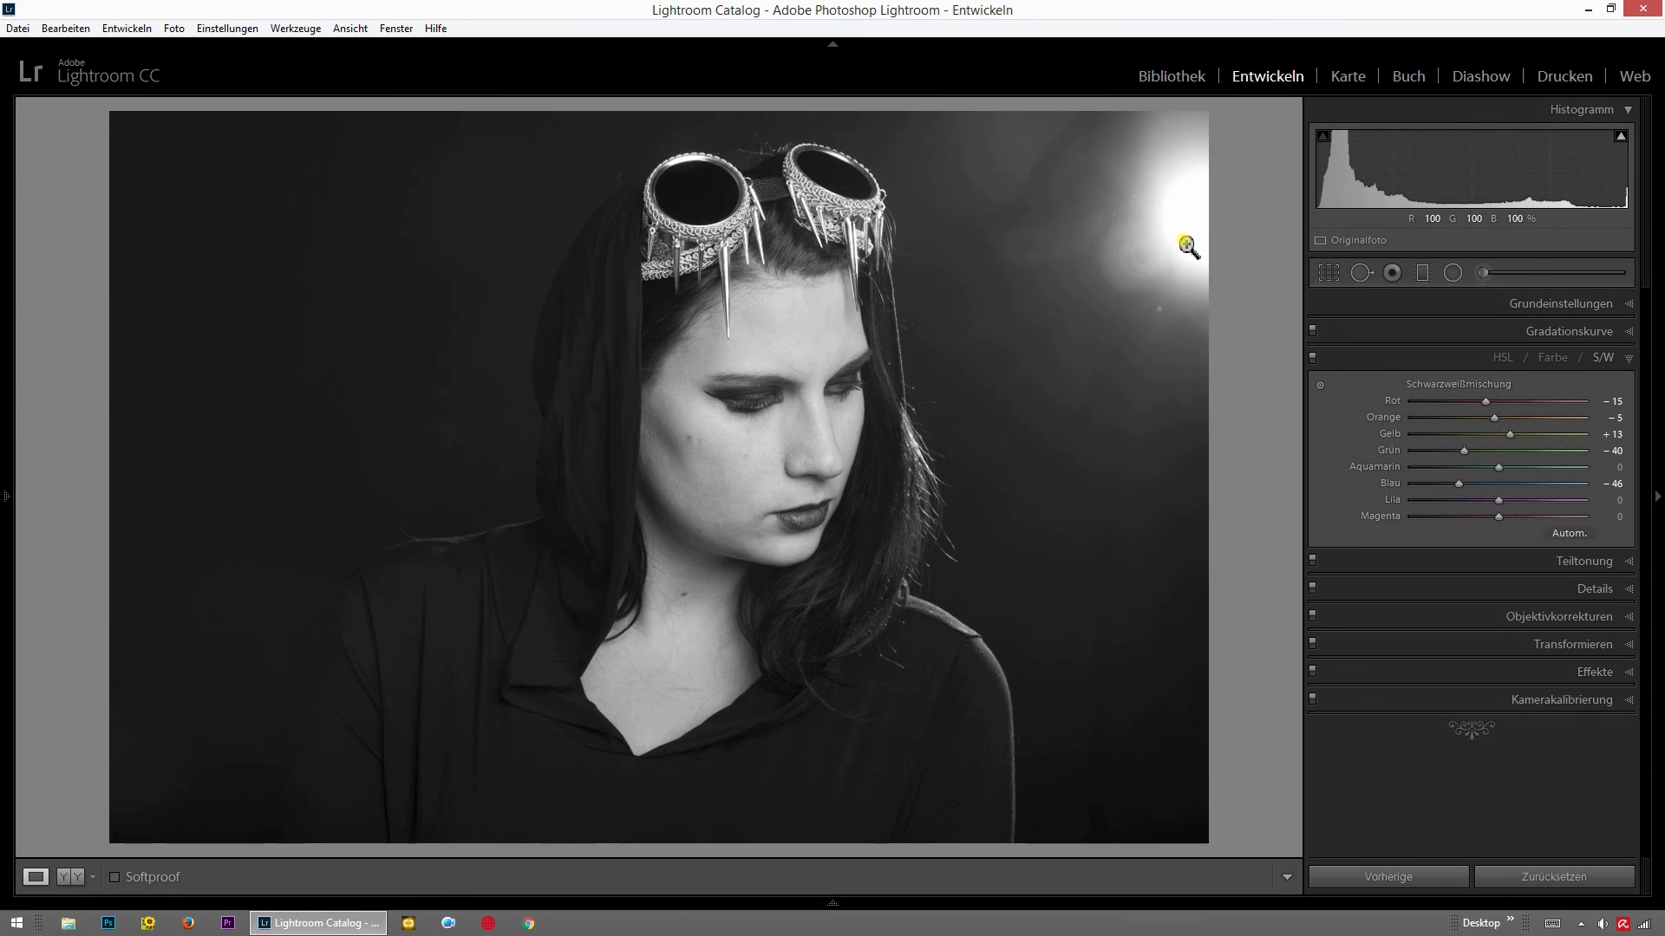
Settle purple at +30 after trying +62, and lower magenta to −24.
left_click_drag(1501, 501, 1553, 503)
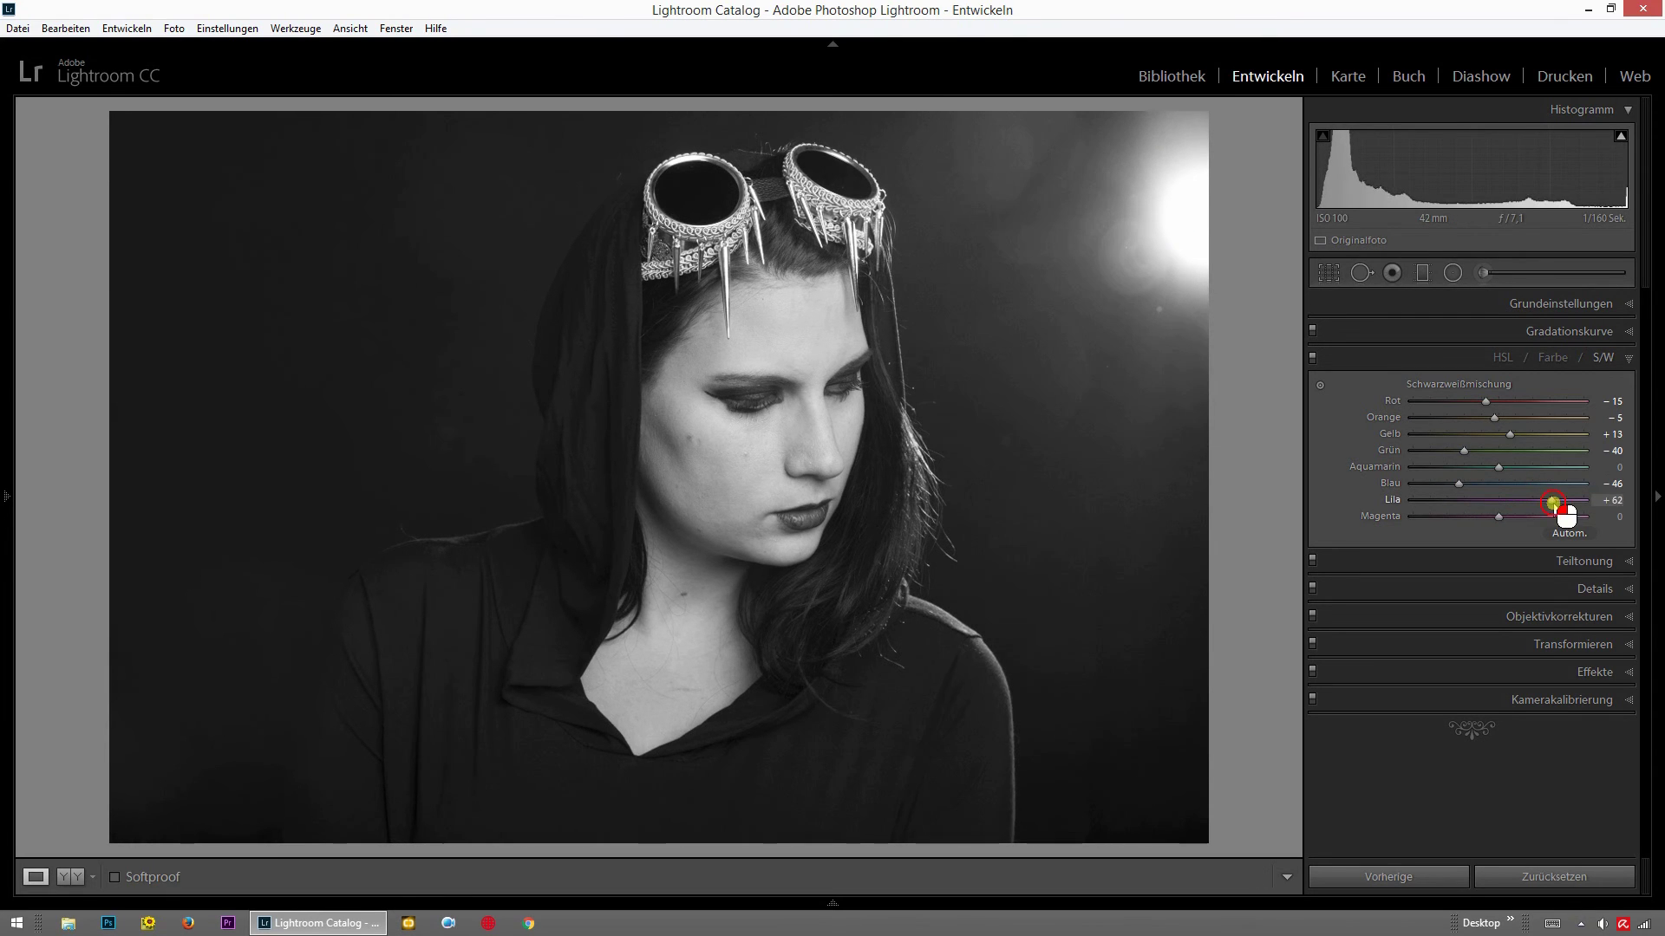
left_click_drag(1553, 502, 1525, 500)
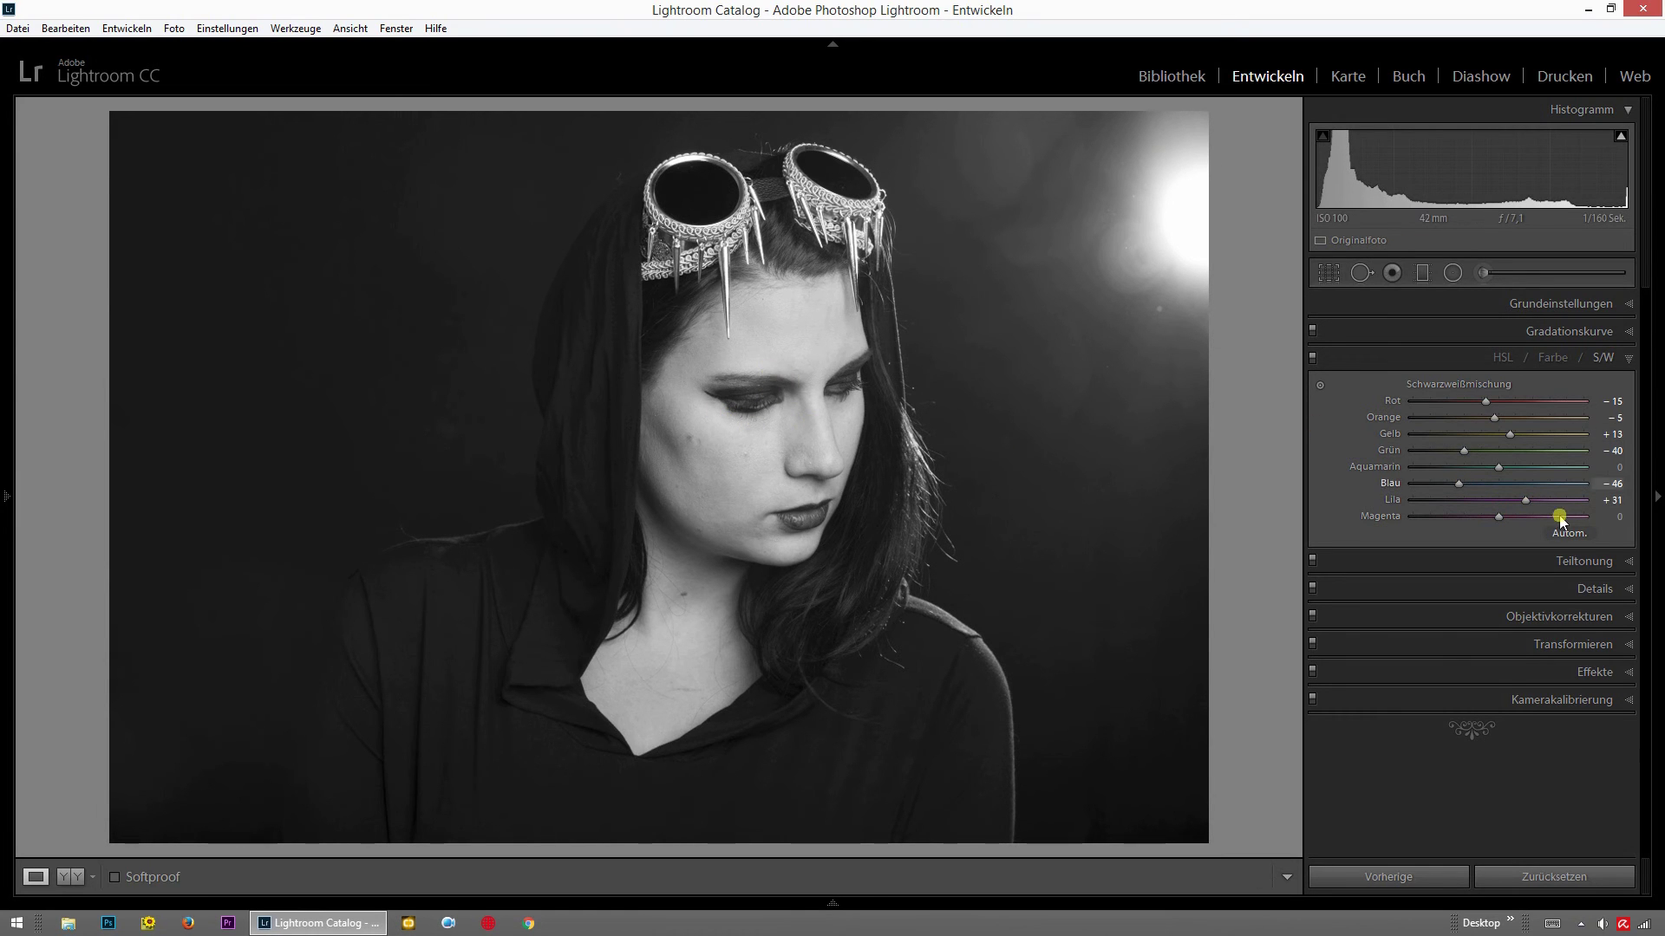
mouse_move(1525, 500)
left_mouse_down()
mouse_move(1498, 501)
mouse_move(1540, 501)
mouse_move(1493, 502)
mouse_move(1525, 501)
left_mouse_up()
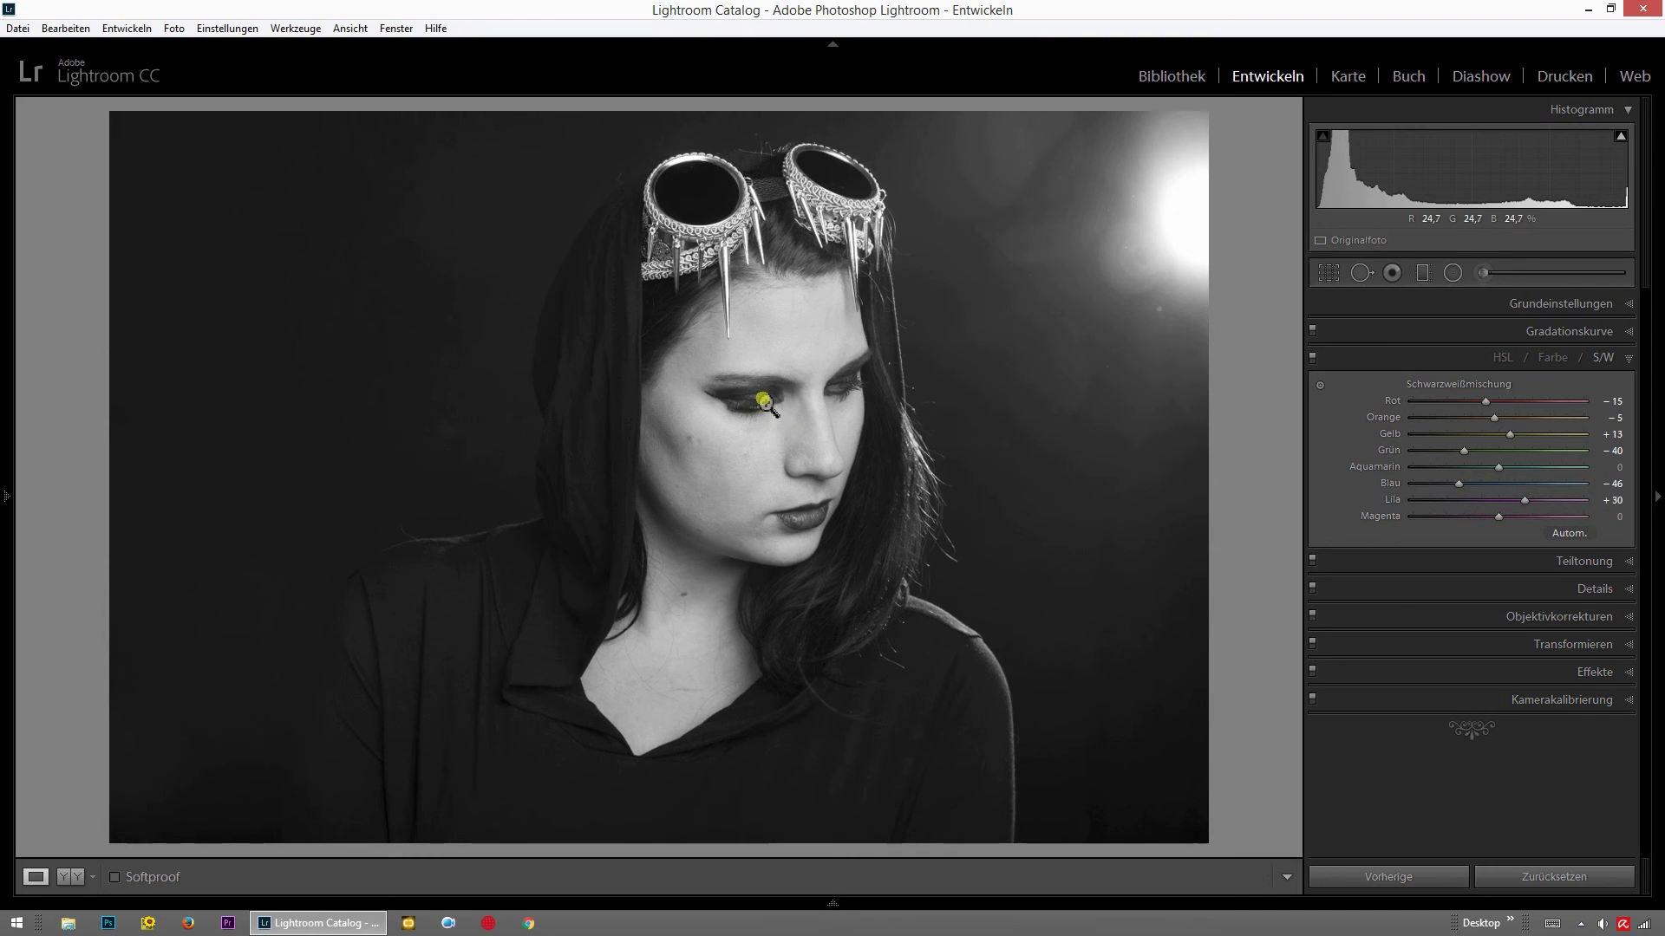
left_click(1499, 518)
left_click_drag(1499, 518, 1480, 519)
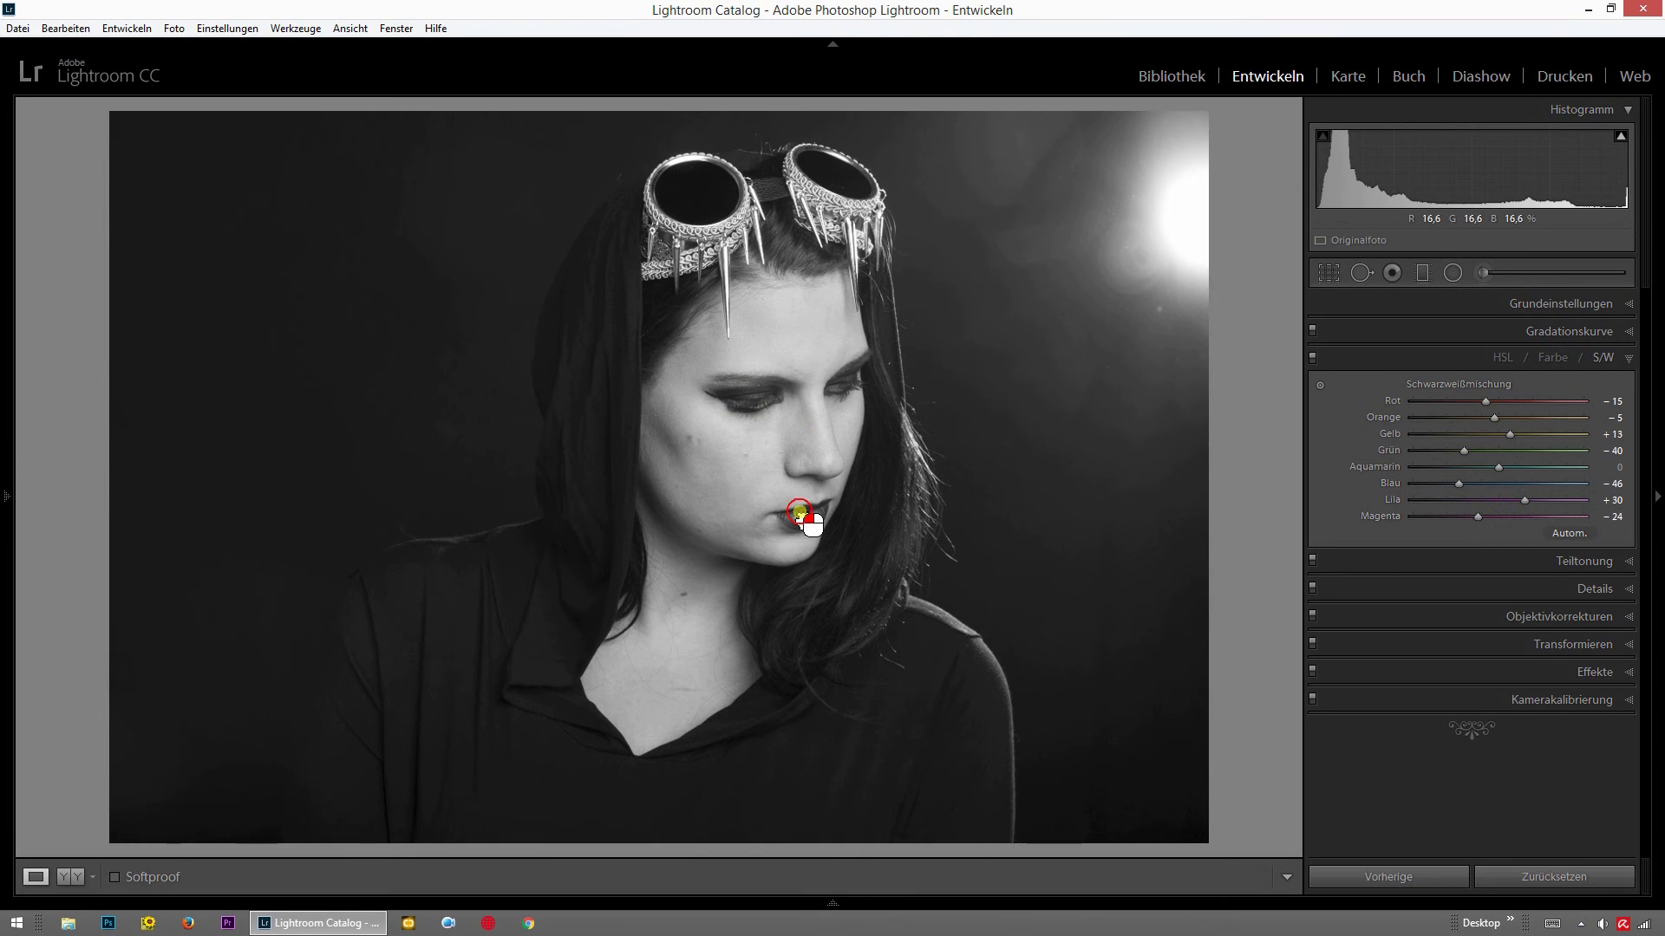
left_click(802, 516)
Inspect the lips at 1:1 while raising magenta, settling it at +19.
left_click(1481, 517)
mouse_move(1480, 518)
left_mouse_down()
mouse_move(1568, 516)
mouse_move(1479, 518)
mouse_move(1518, 518)
left_mouse_up()
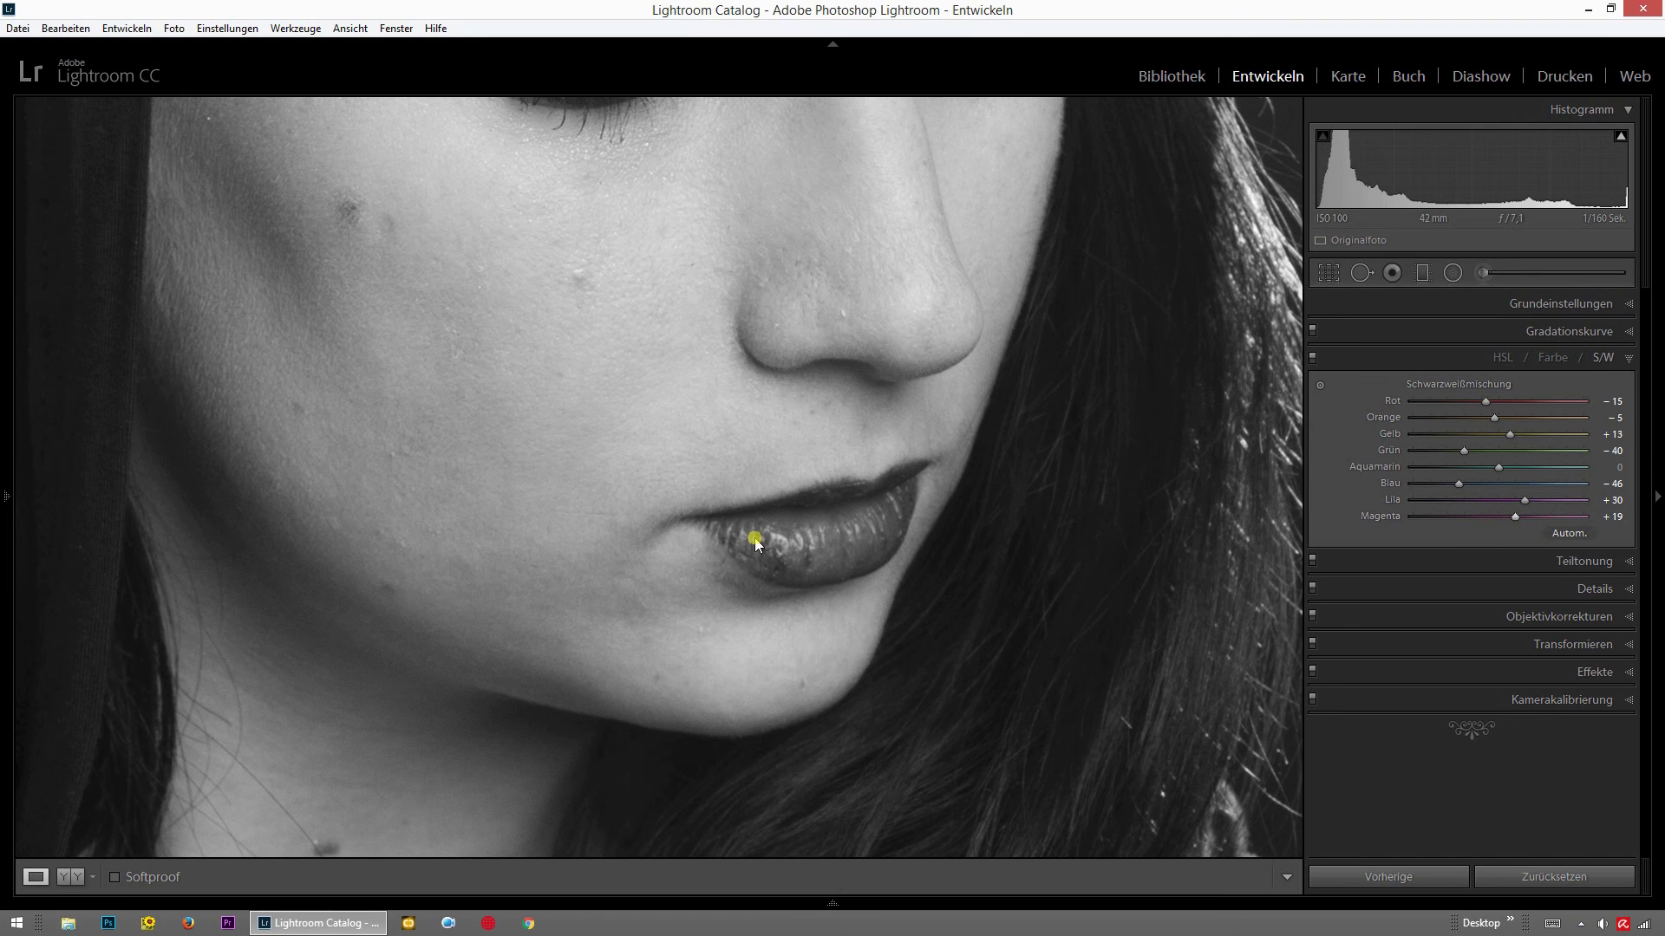
left_click(824, 545)
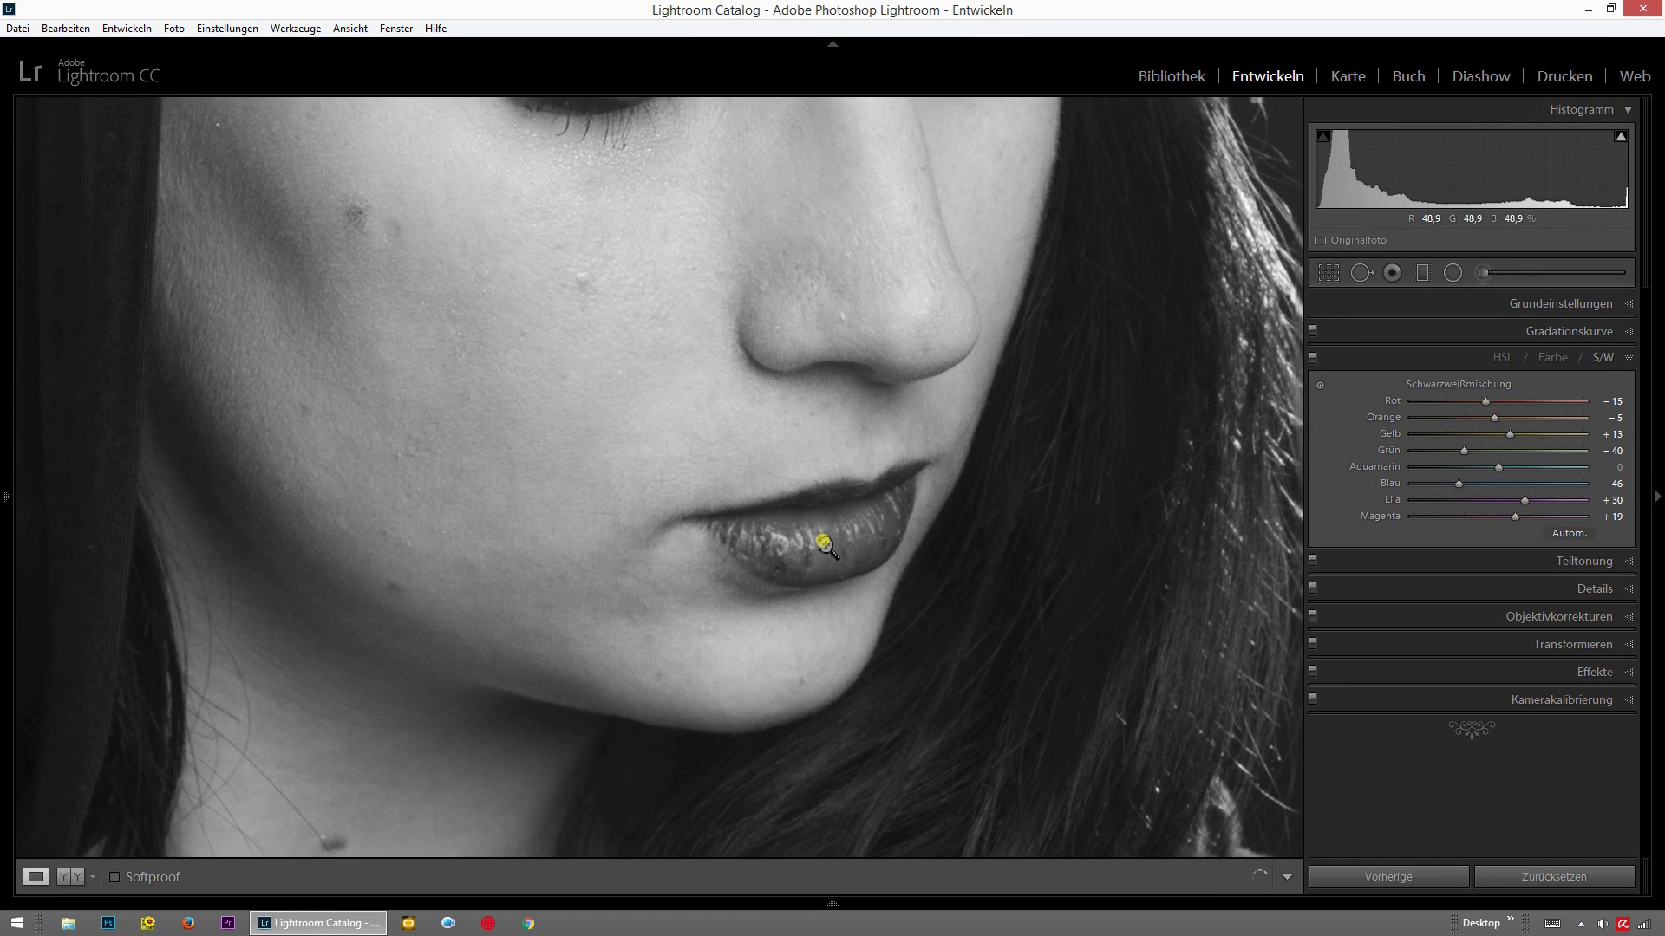